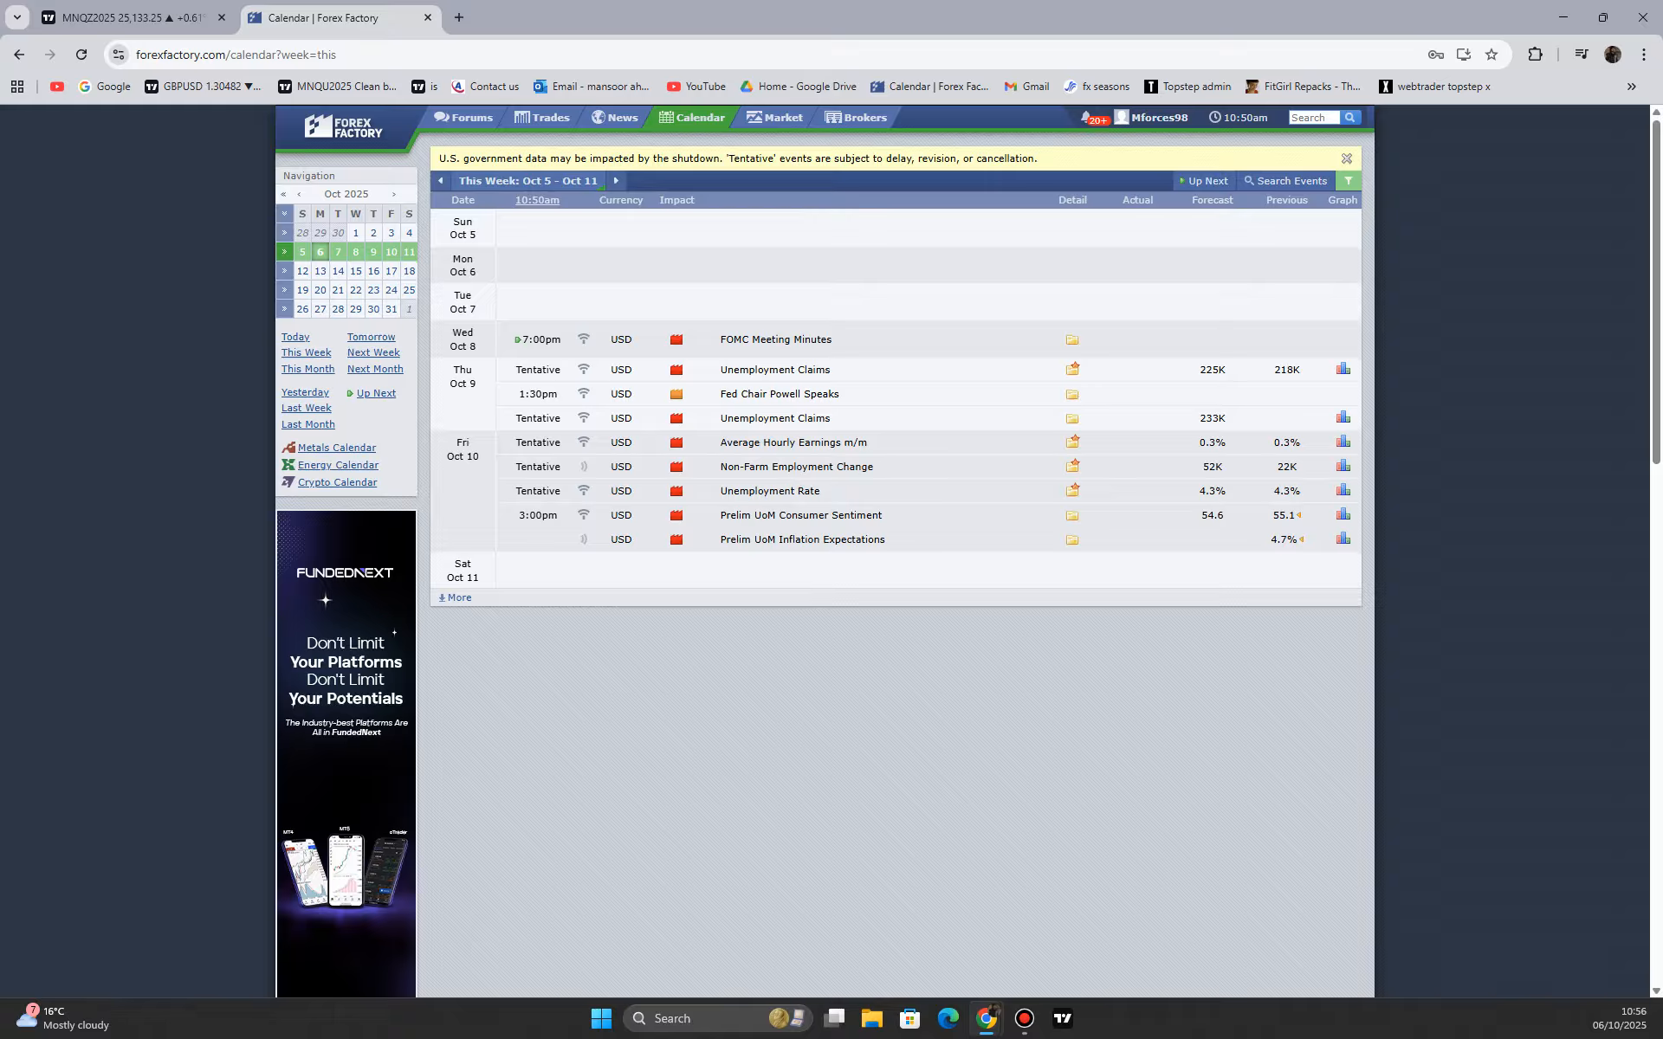
# Switch to the MNQZ2025 TradingView charts and look over recent daily and 15-minute price action
pyautogui.click(129, 17)
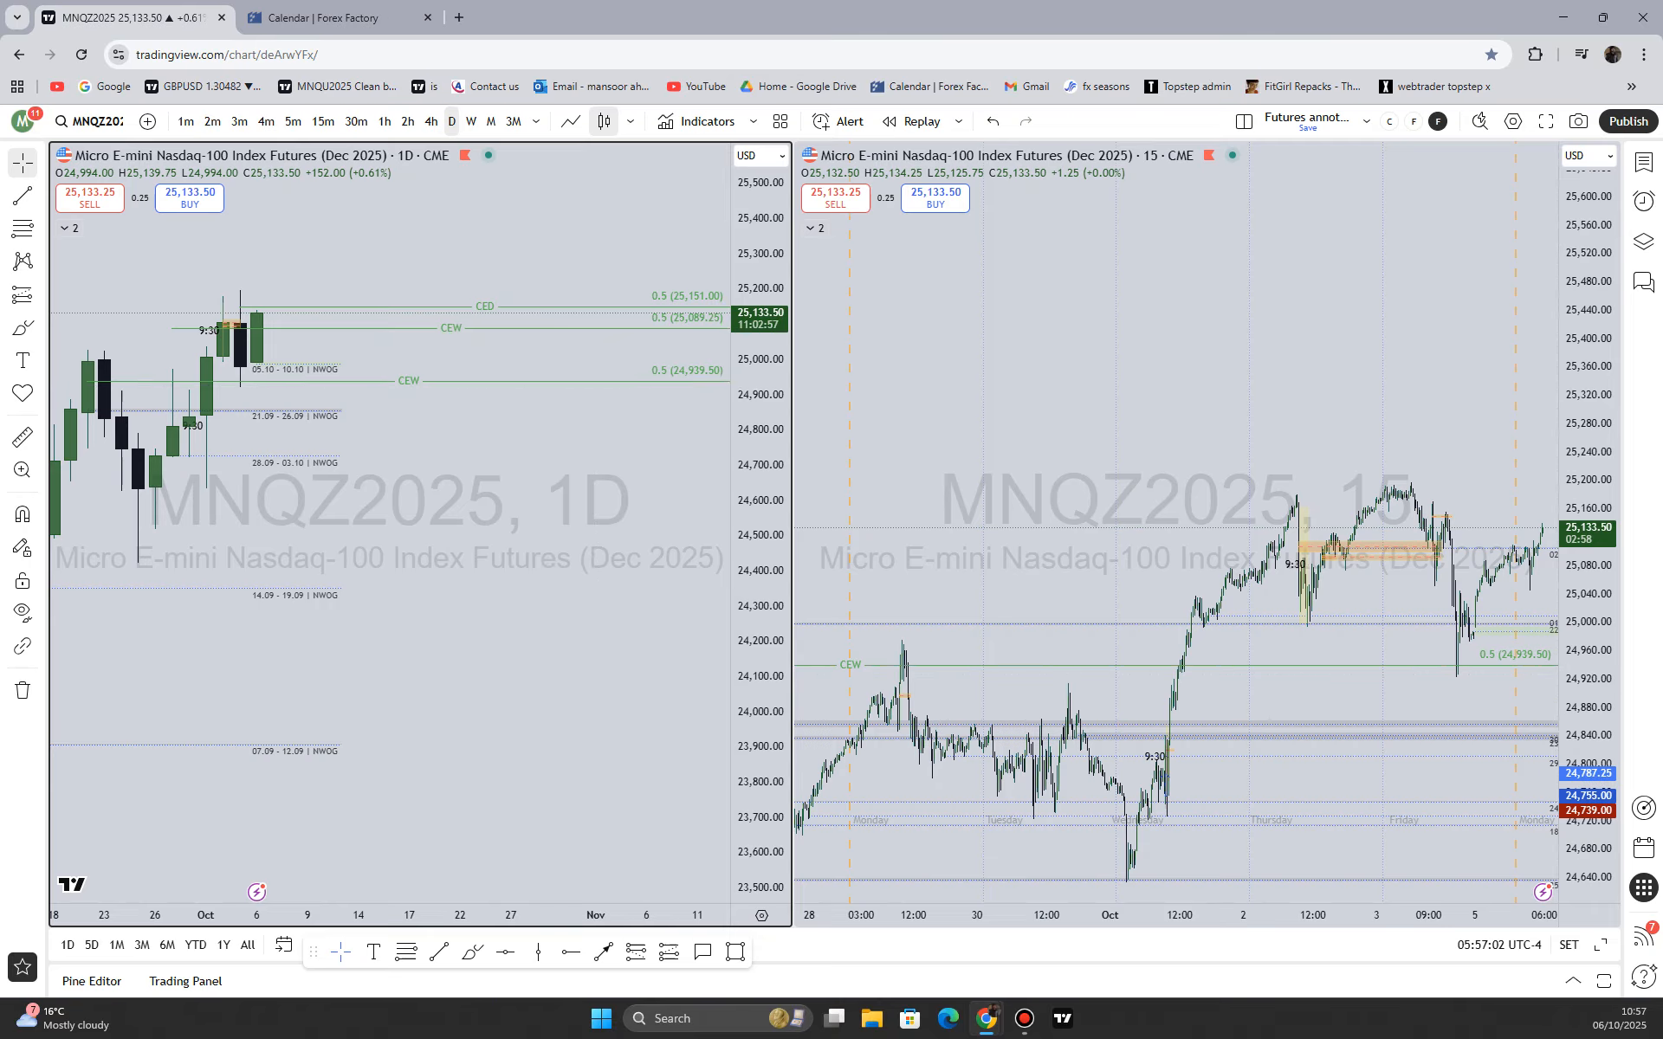
pyautogui.scroll(5, 638, 502)
pyautogui.scroll(-5, 565, 693)
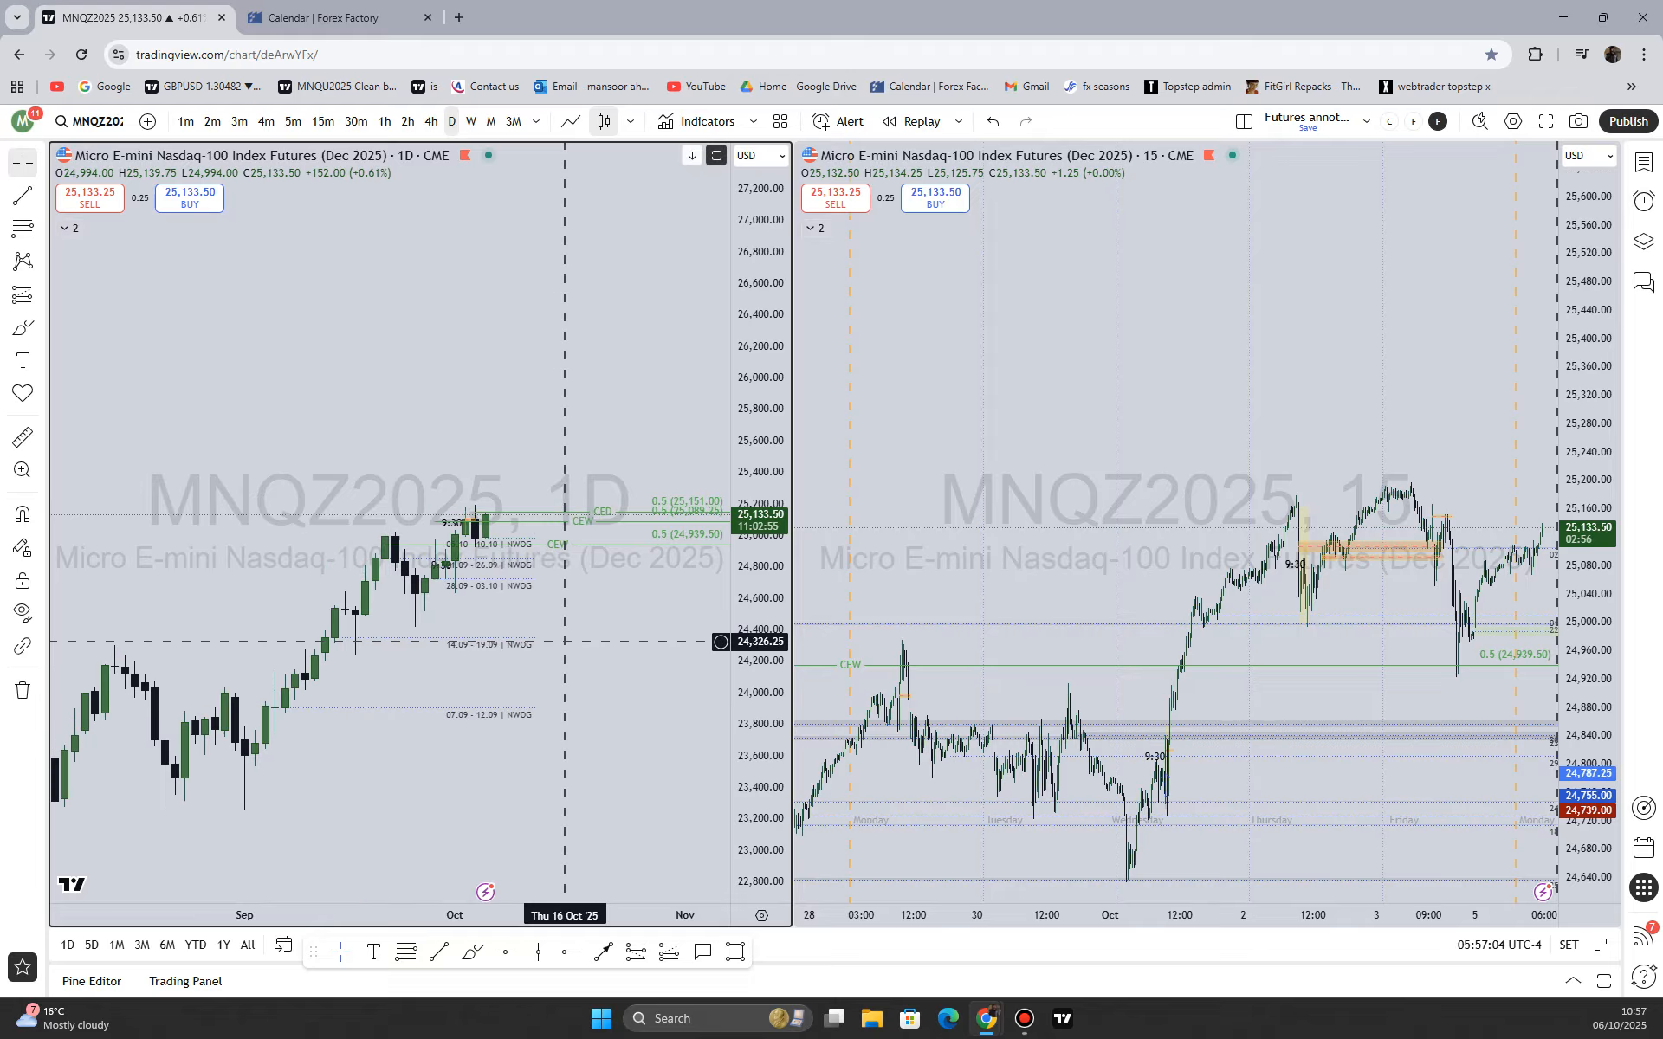
pyautogui.moveTo(1182, 475); pyautogui.dragTo(1066, 399)
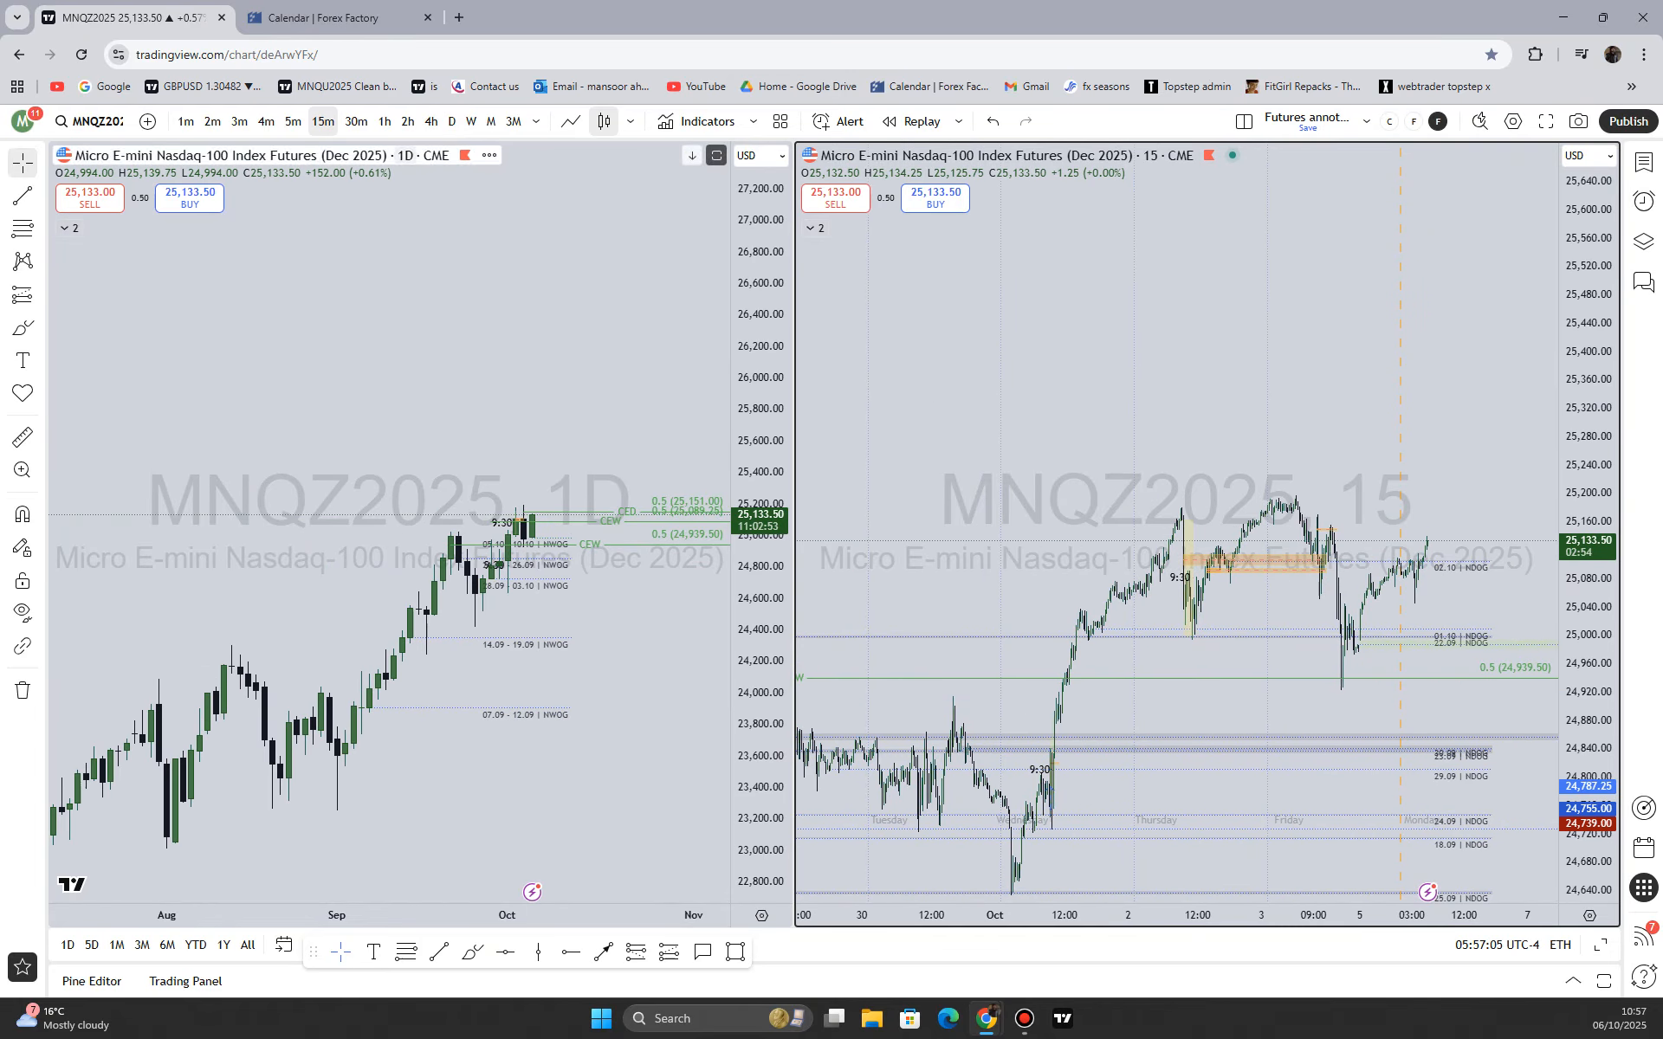
# Change the 15-minute MNQZ2025 chart to the 2-hour timeframe for a wider look and settle on 1-hour
pyautogui.click(408, 121)
pyautogui.scroll(3, 1275, 597)
pyautogui.scroll(4, 1273, 602)
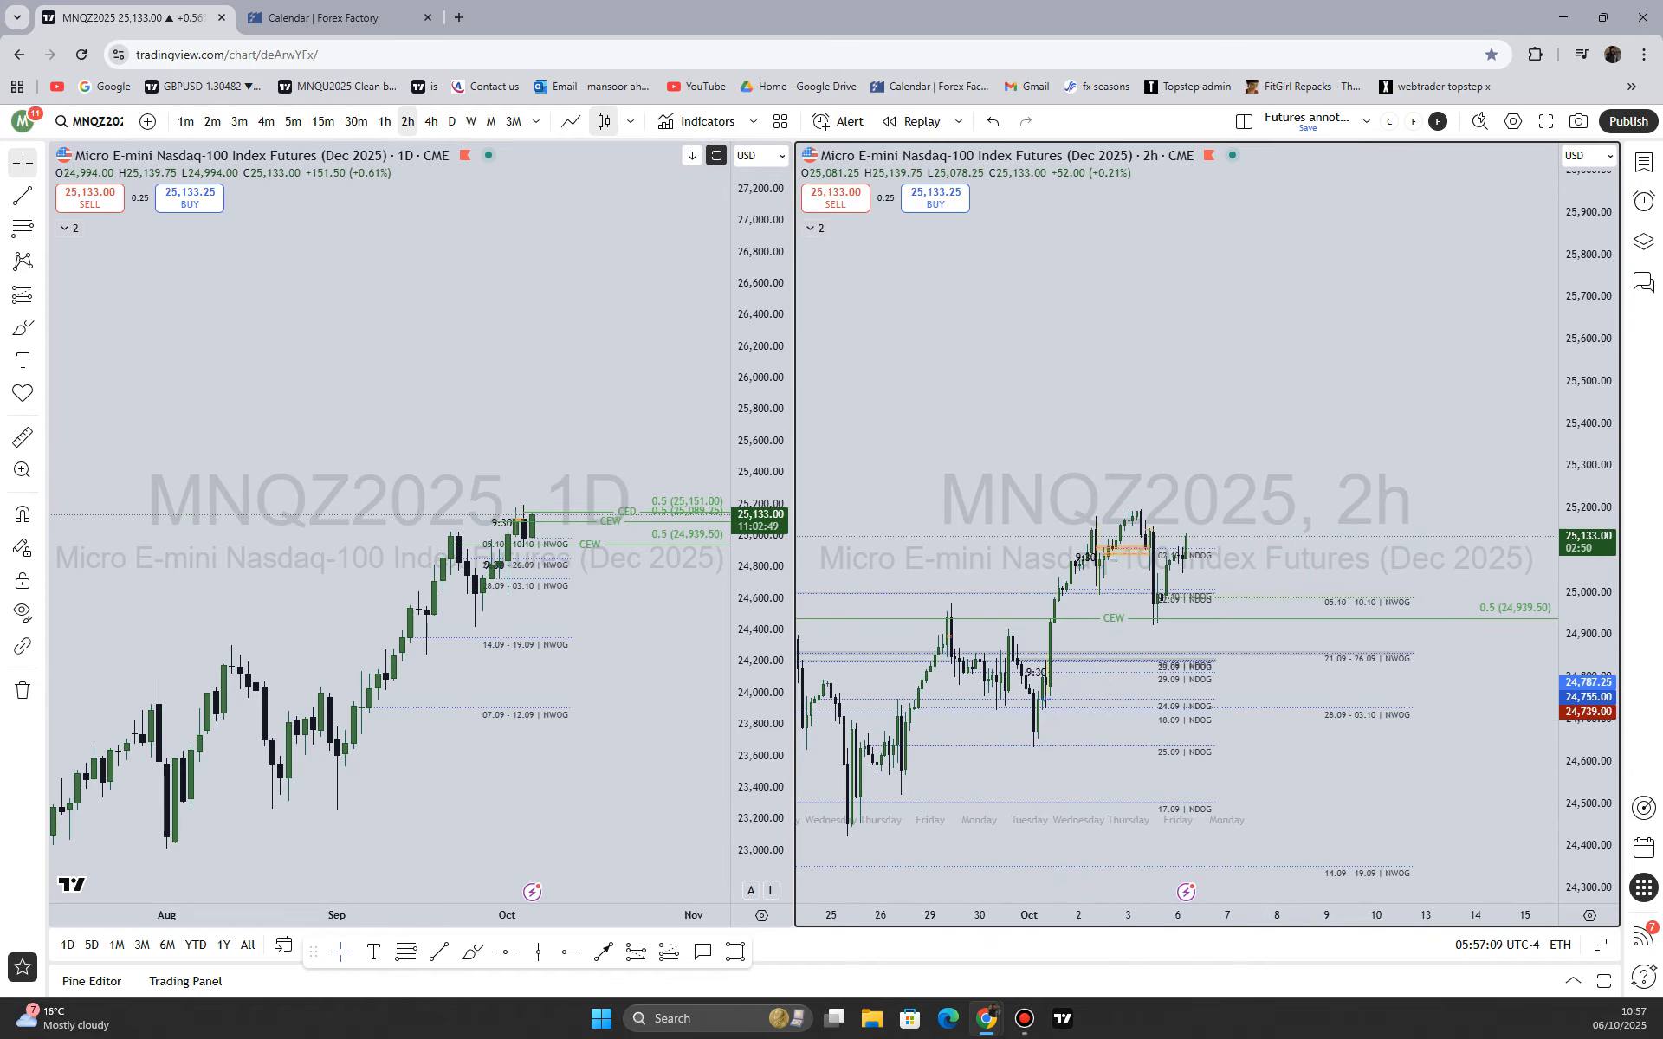
pyautogui.moveTo(1195, 441); pyautogui.dragTo(1211, 366)
pyautogui.click(384, 121)
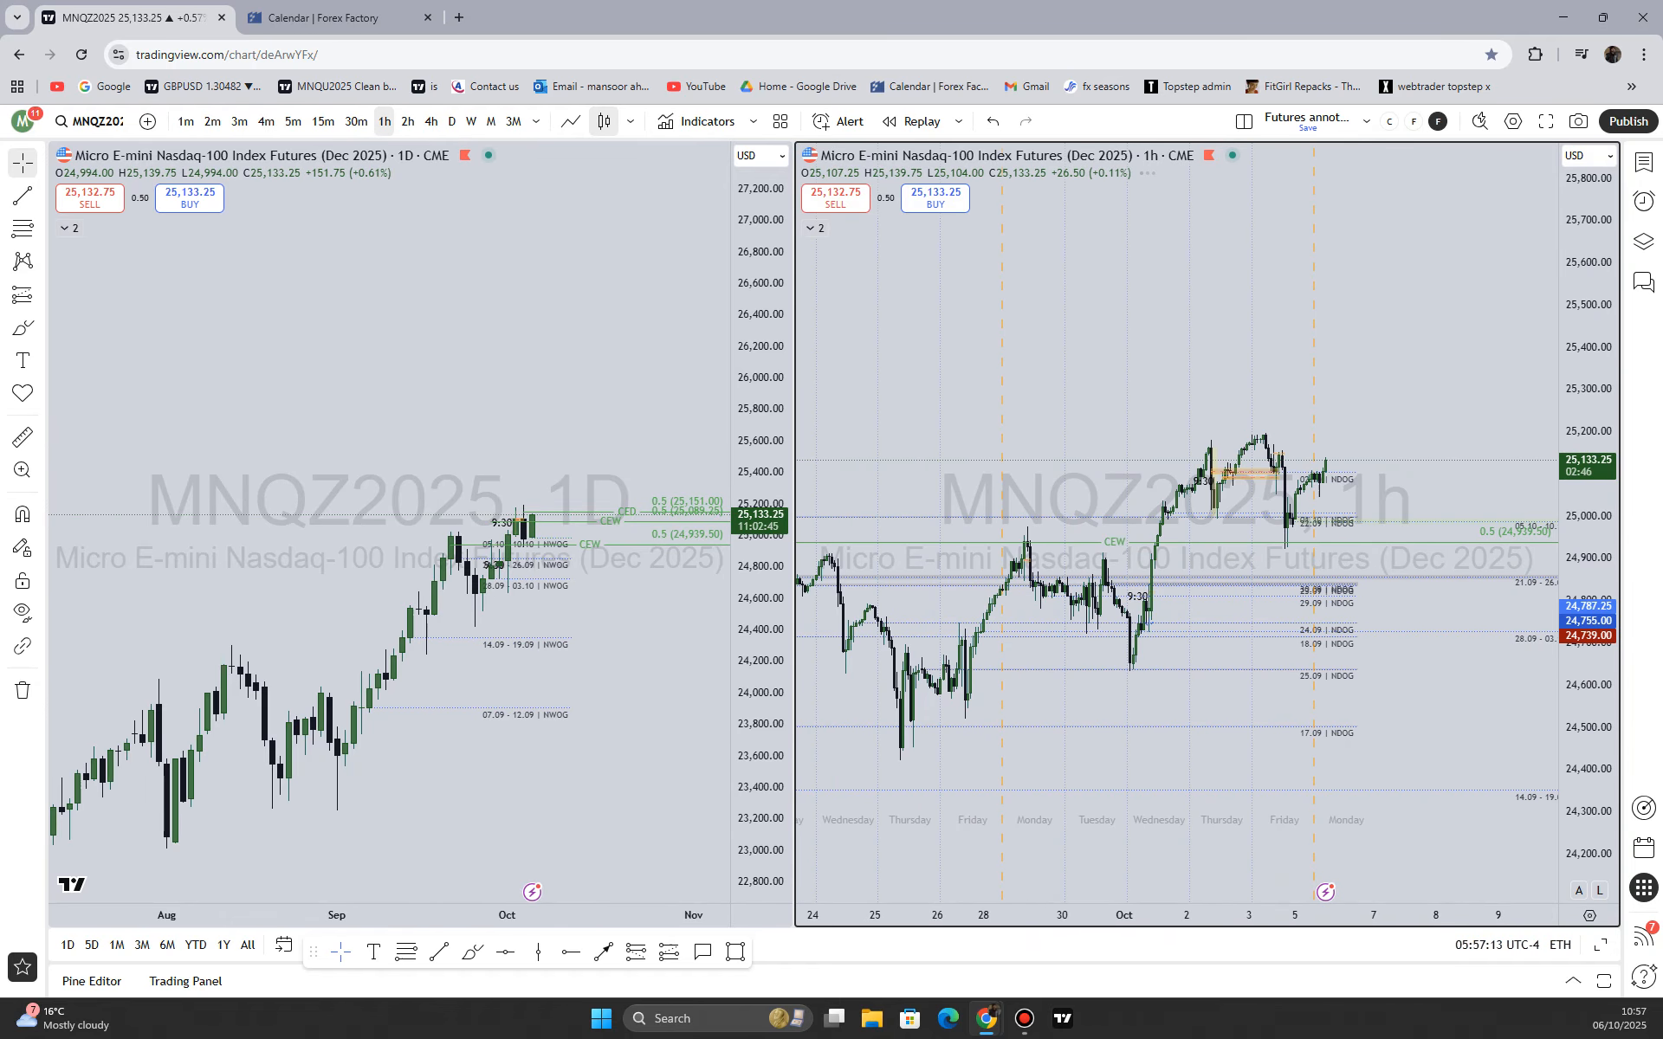
# Set the daily chart to the 1-week timeframe and examine the recent weekly candles
pyautogui.click(515, 688)
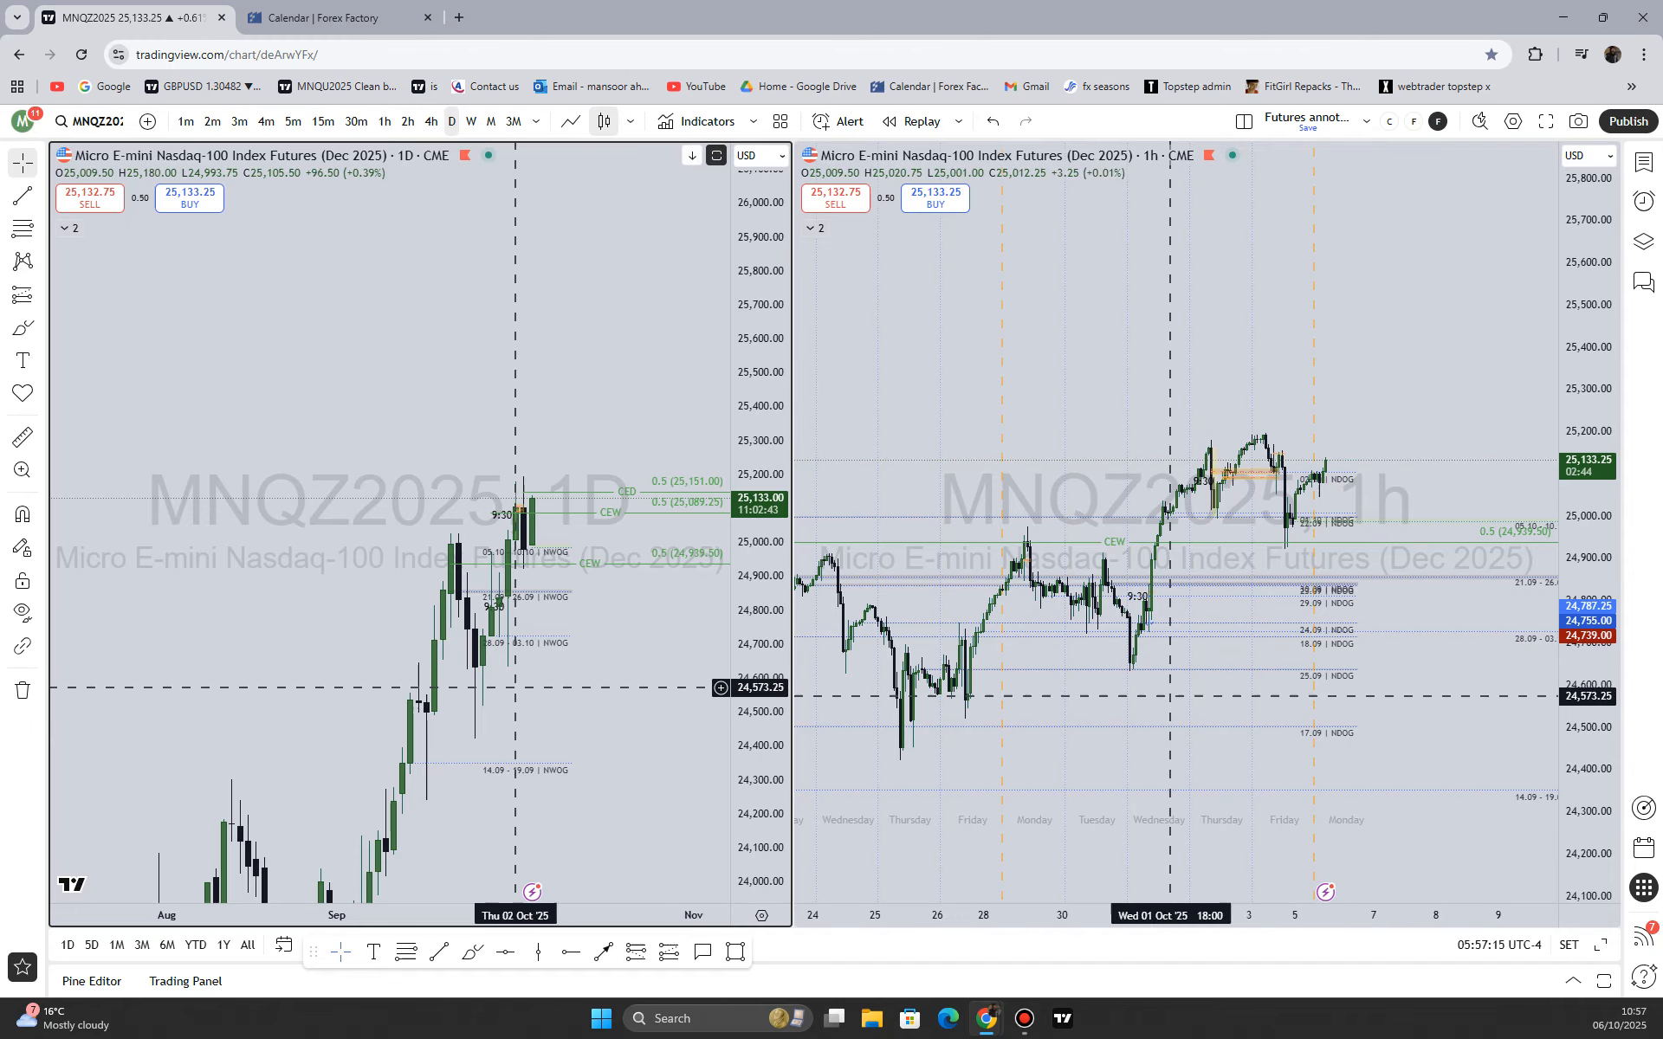
pyautogui.write('1w')
pyautogui.press('Return')
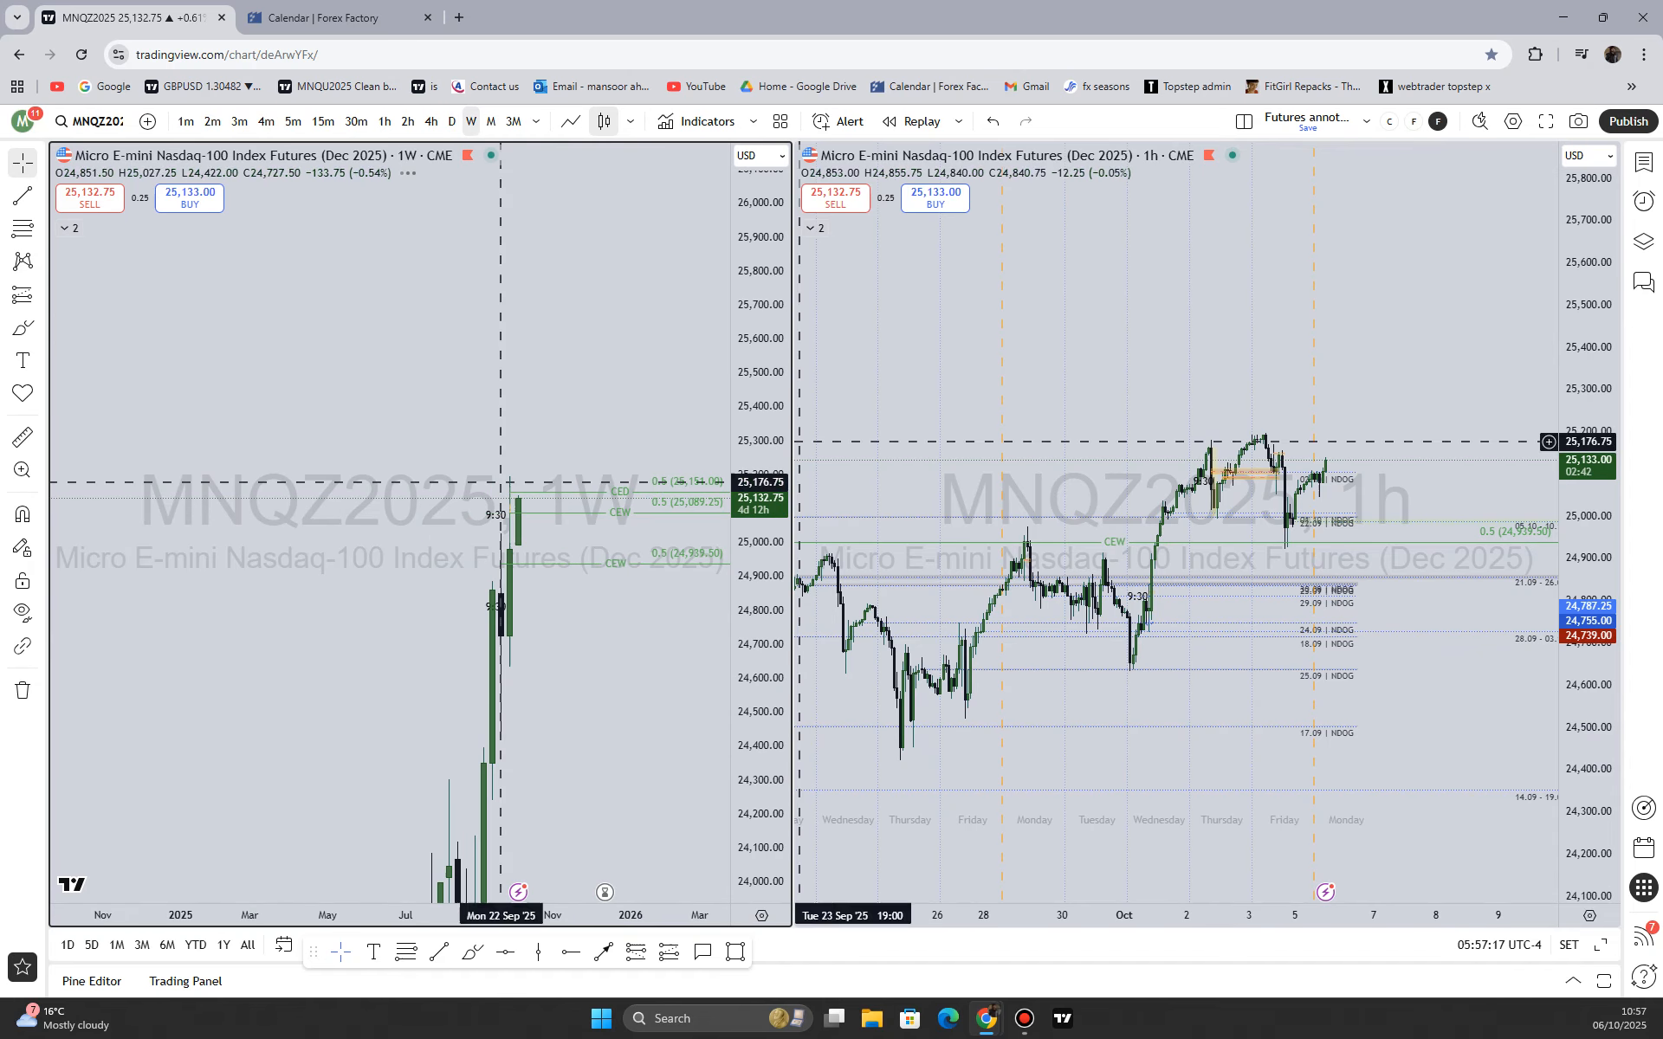
pyautogui.scroll(5, 597, 693)
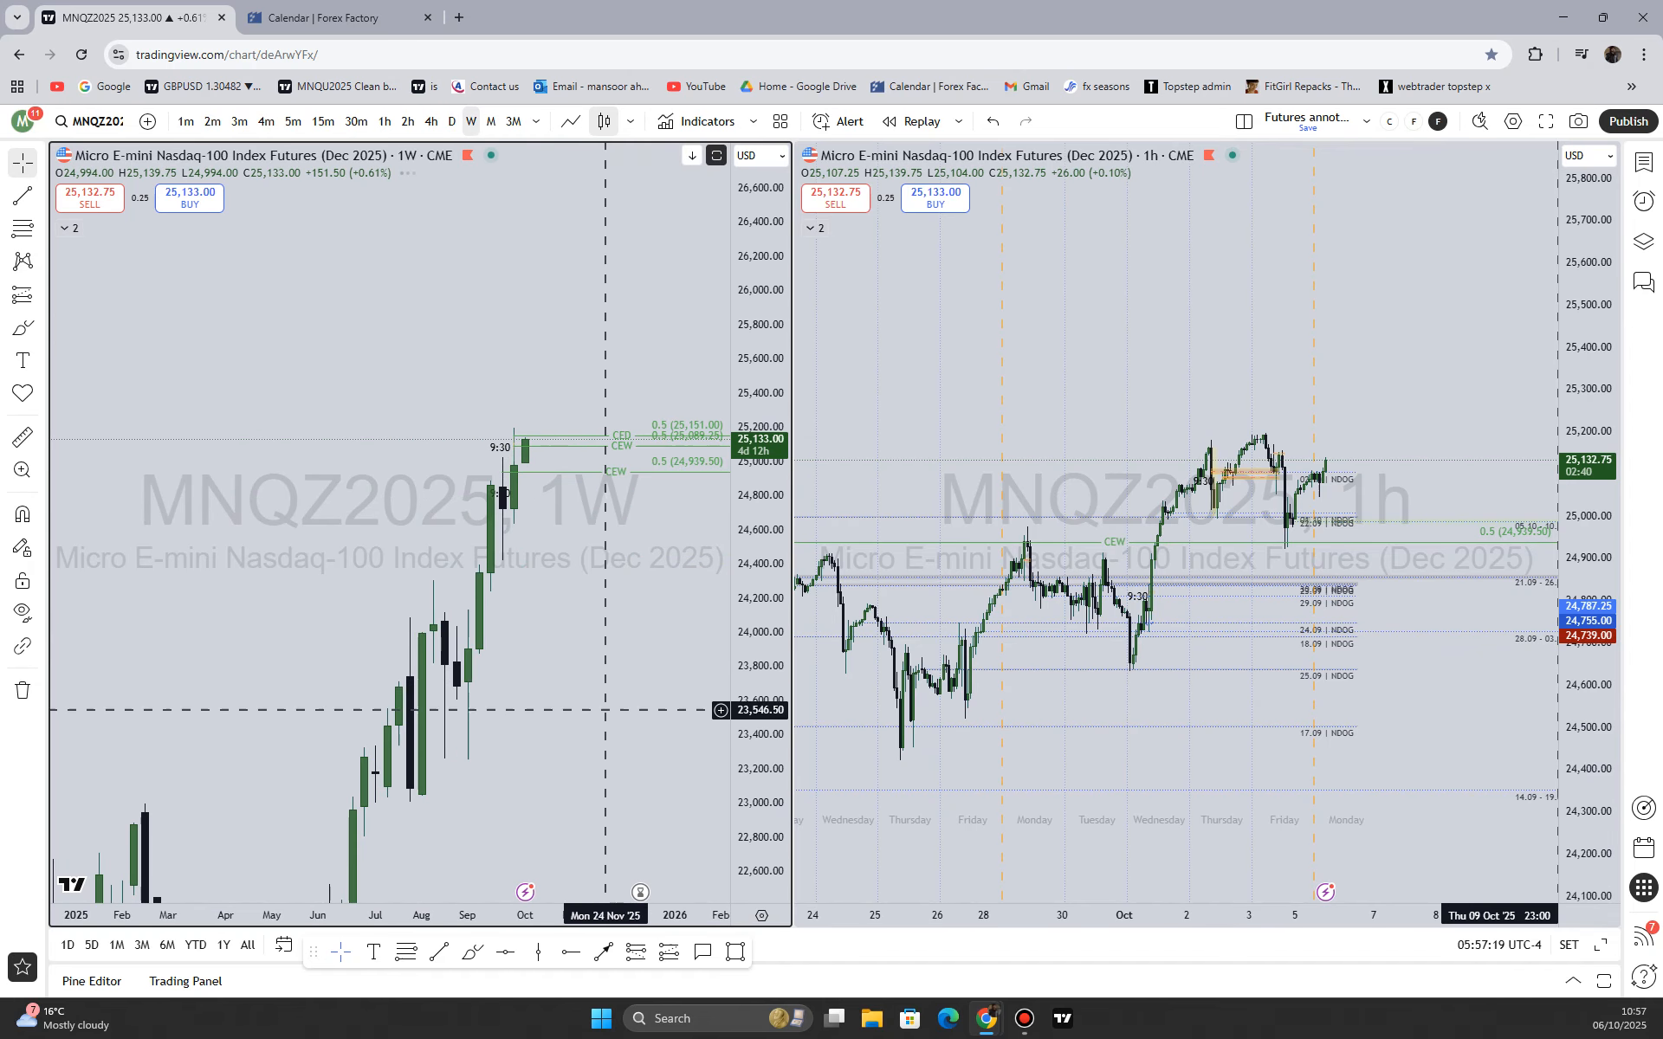
pyautogui.moveTo(563, 697); pyautogui.dragTo(539, 620)
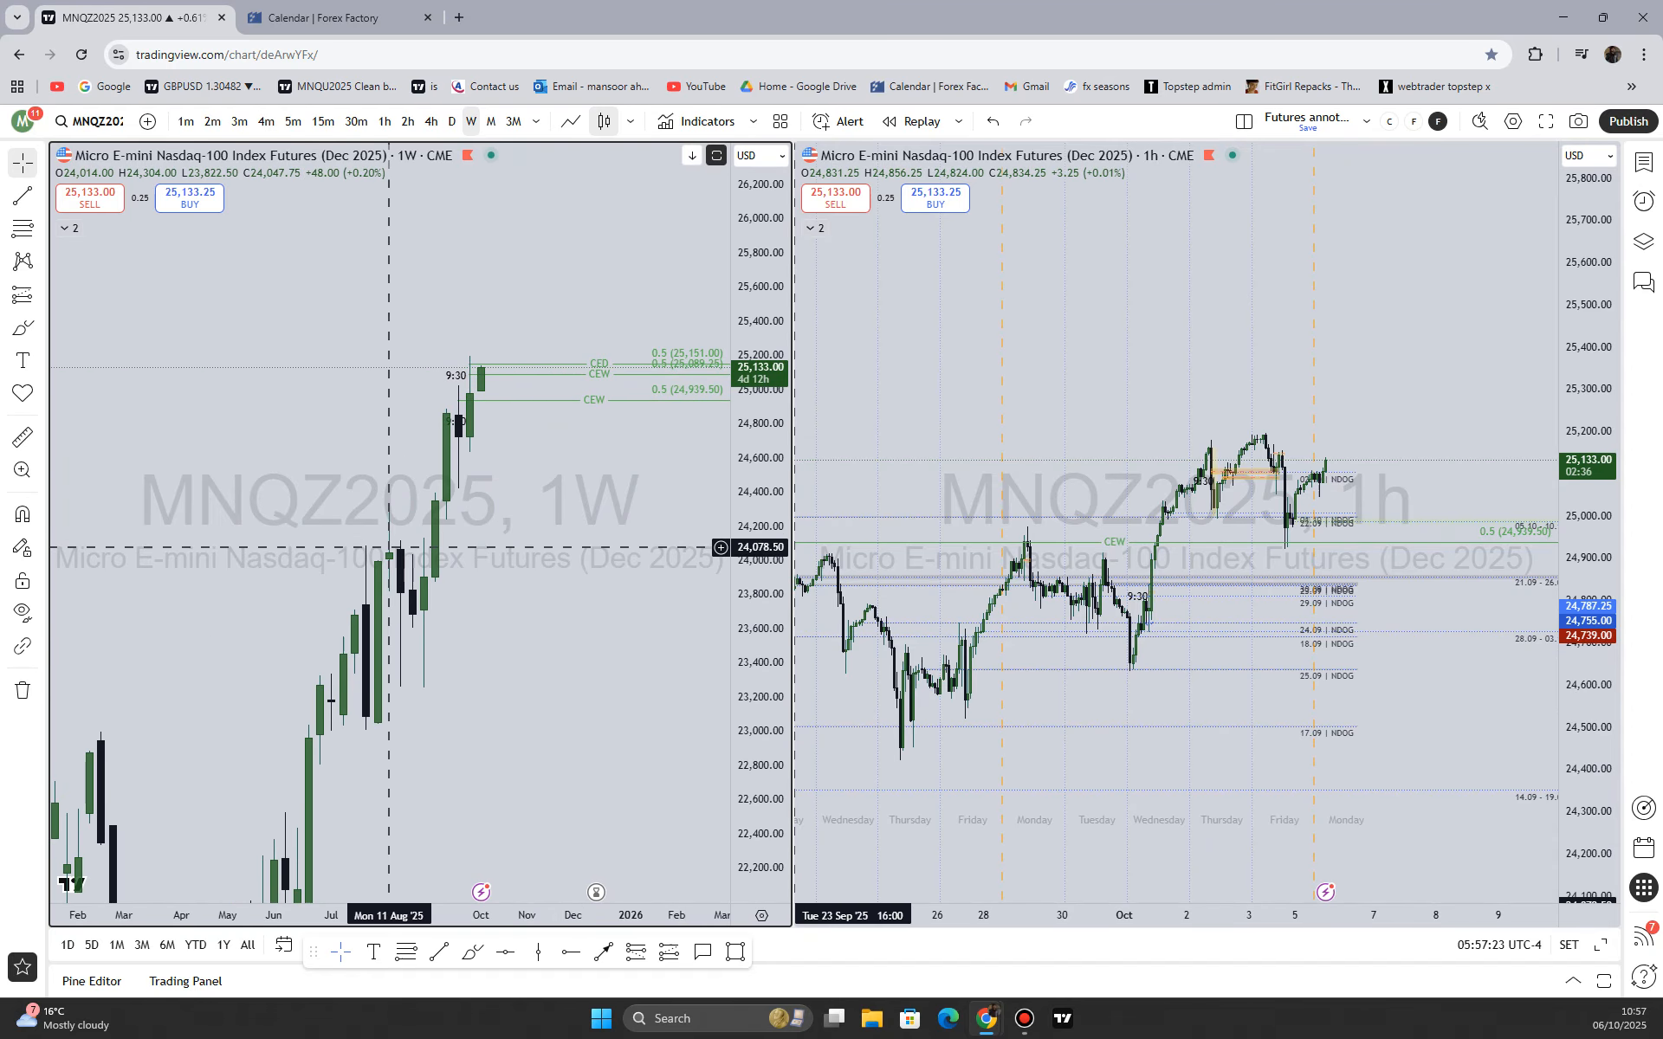
# Return the weekly chart to the daily timeframe and inspect the September and October candles
pyautogui.click(452, 121)
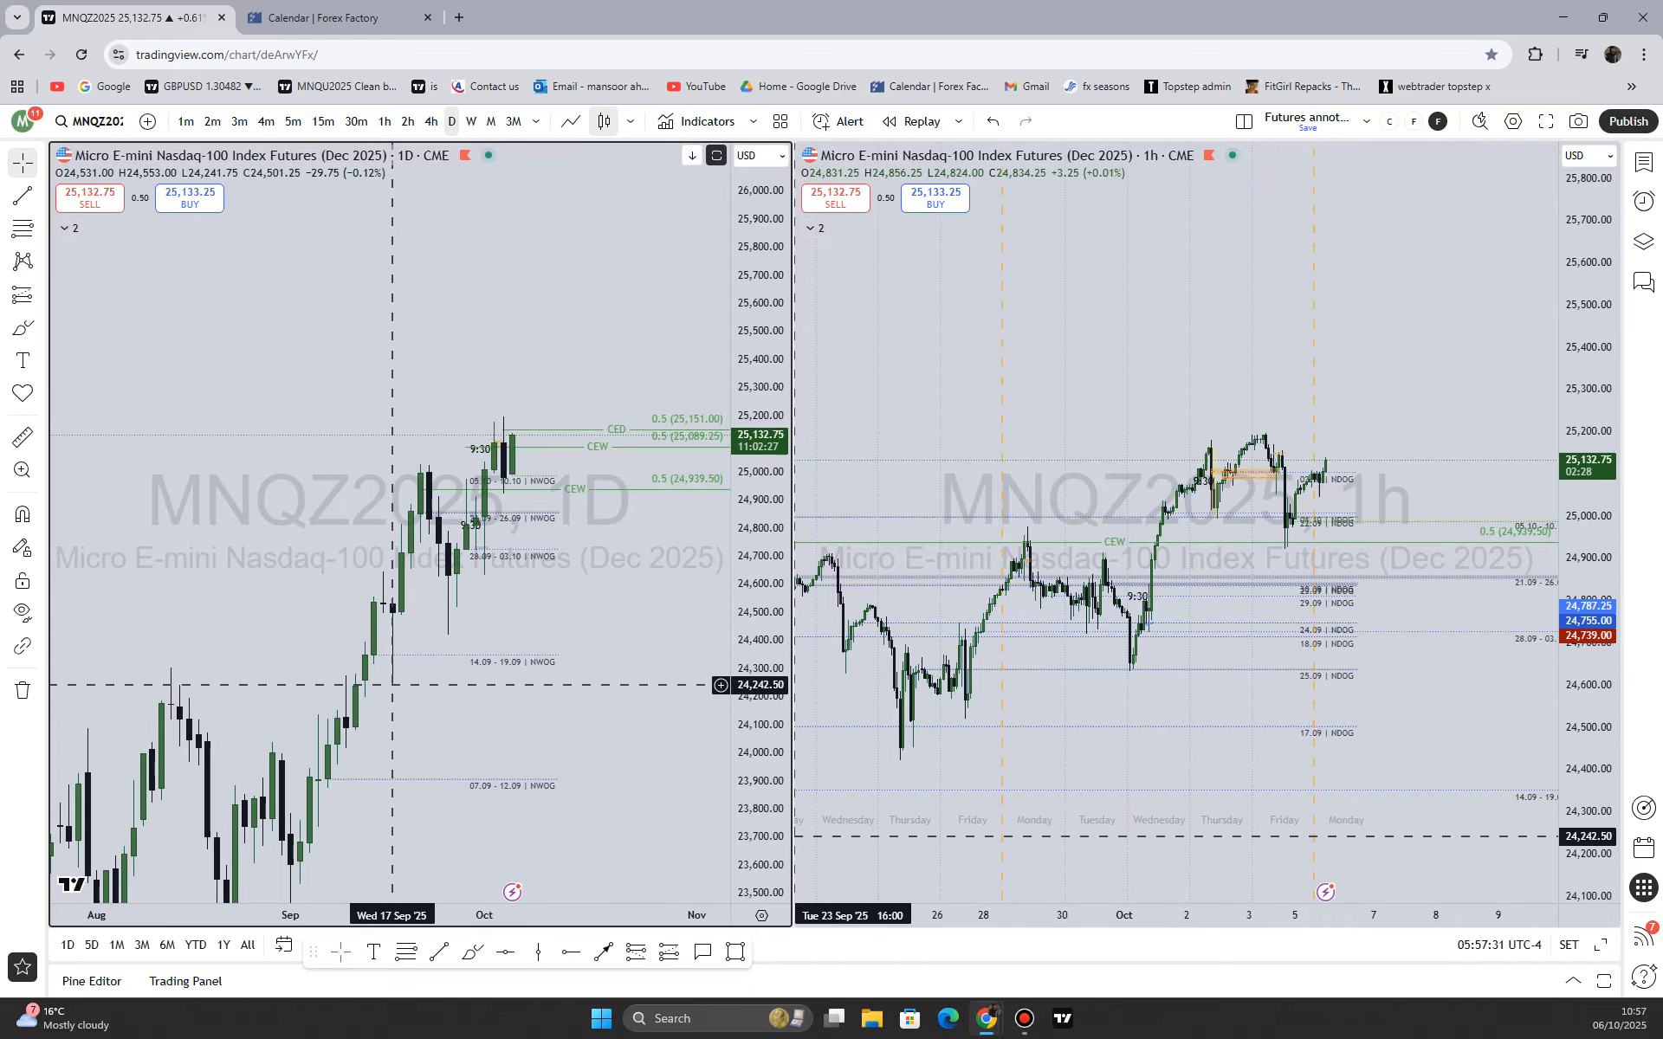
pyautogui.moveTo(700, 661); pyautogui.dragTo(762, 573)
pyautogui.scroll(3, 608, 756)
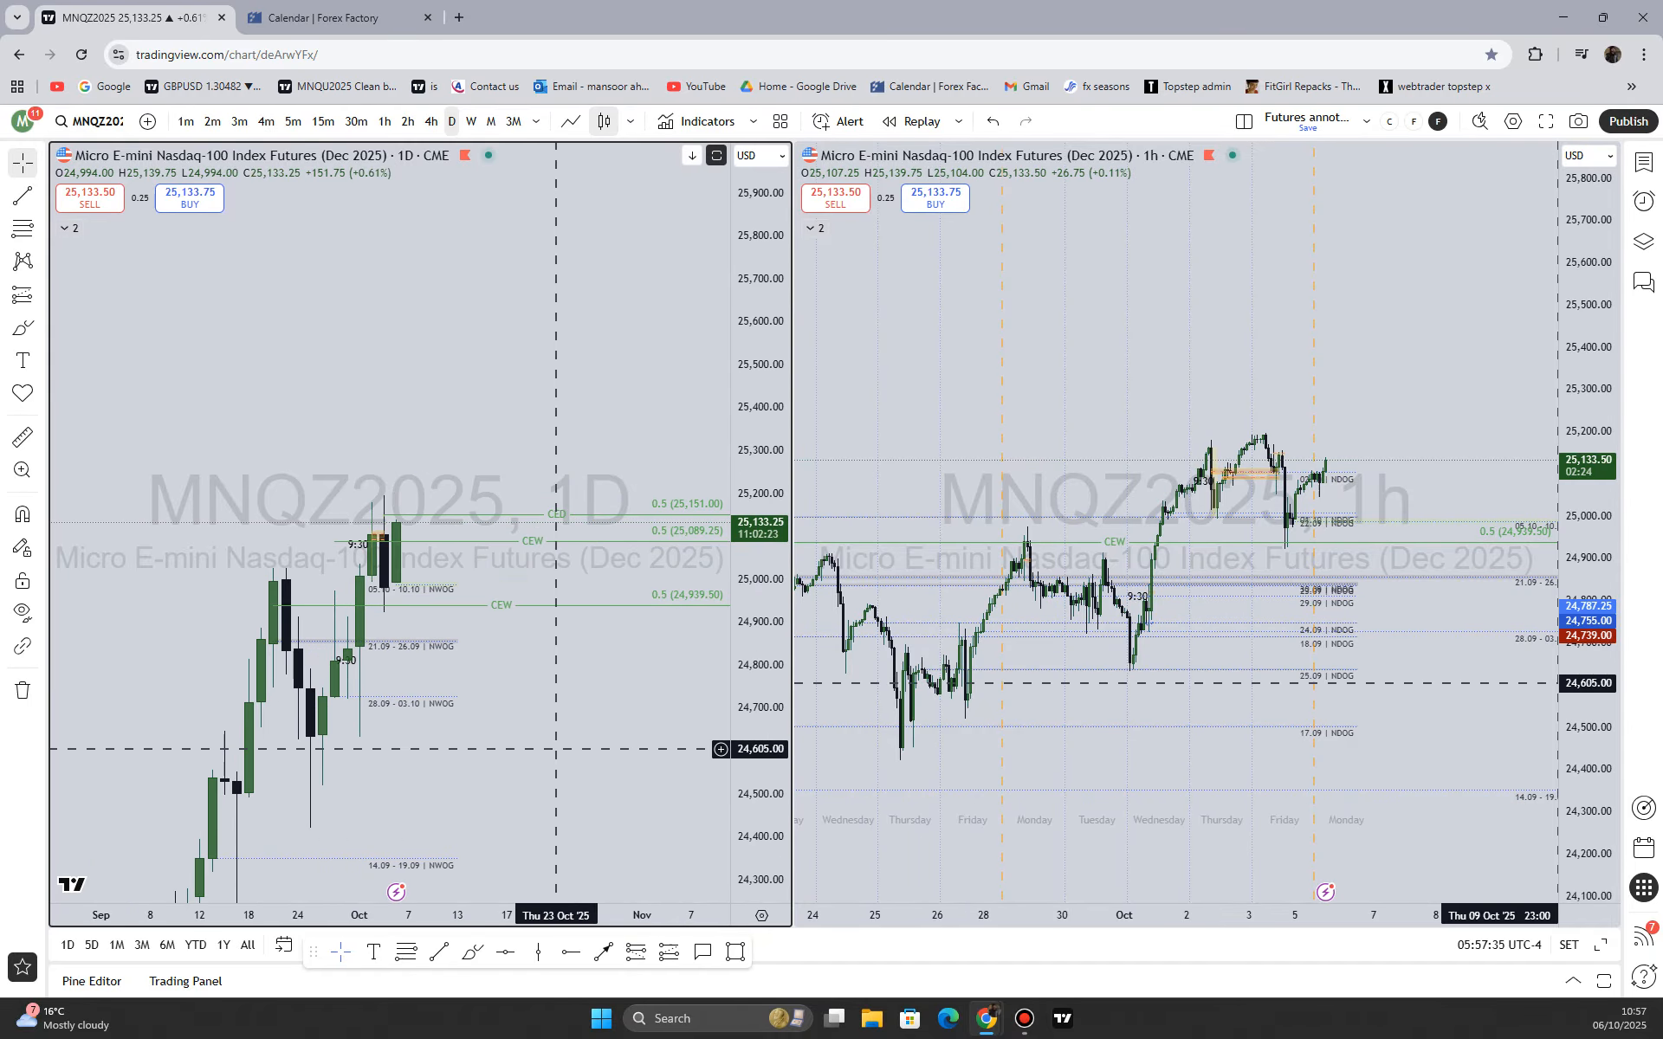
pyautogui.scroll(-5, 472, 689)
pyautogui.scroll(-4, 547, 629)
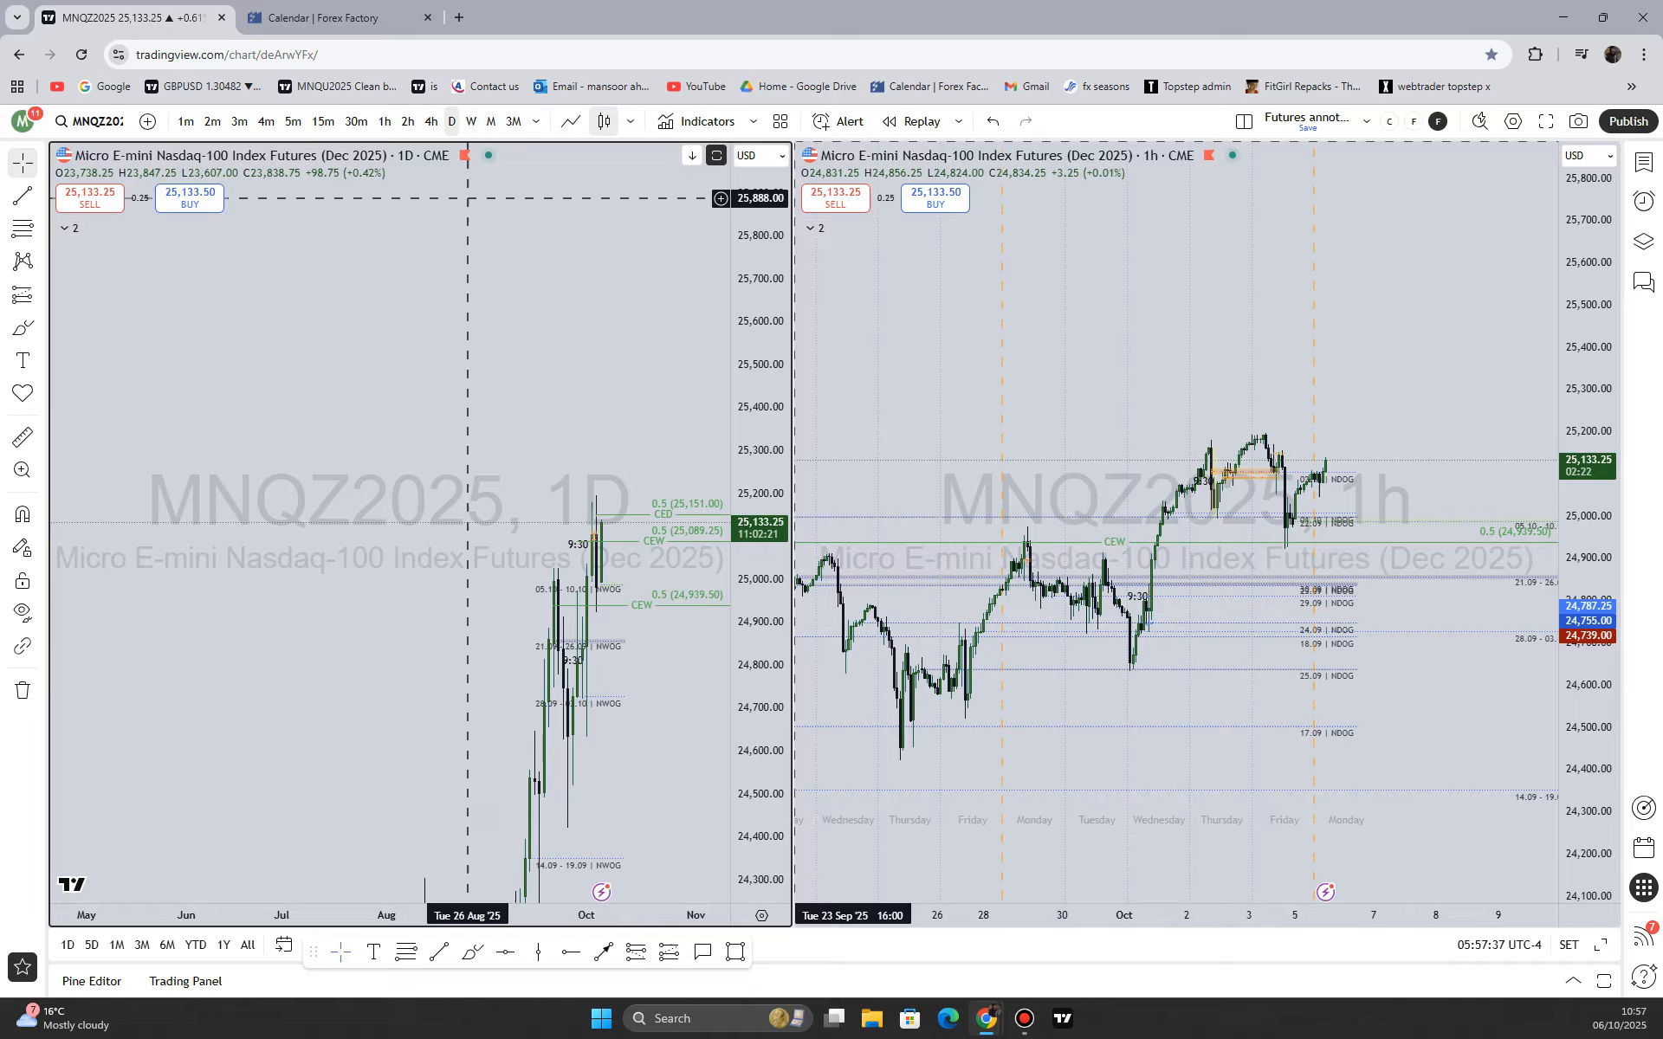
# Compare the weekly view of the daily chart once more and restore the daily timeframe
pyautogui.click(471, 121)
pyautogui.scroll(-2, 653, 370)
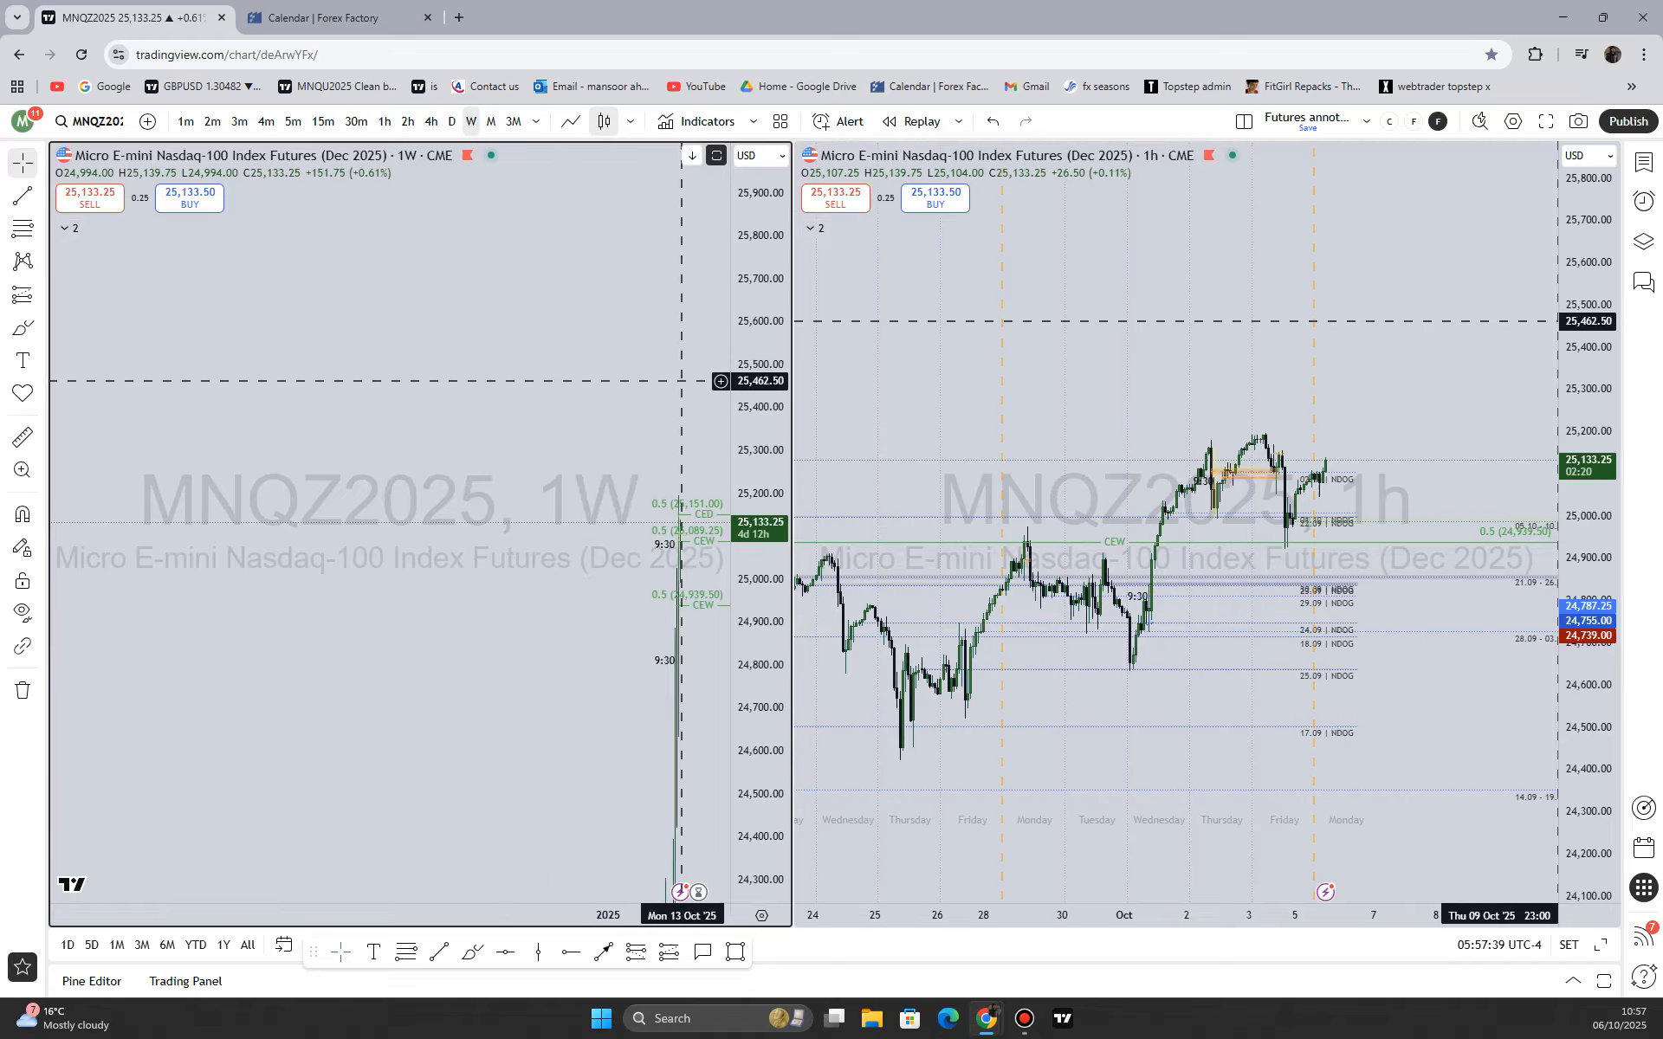
pyautogui.click(452, 121)
pyautogui.scroll(4, 519, 693)
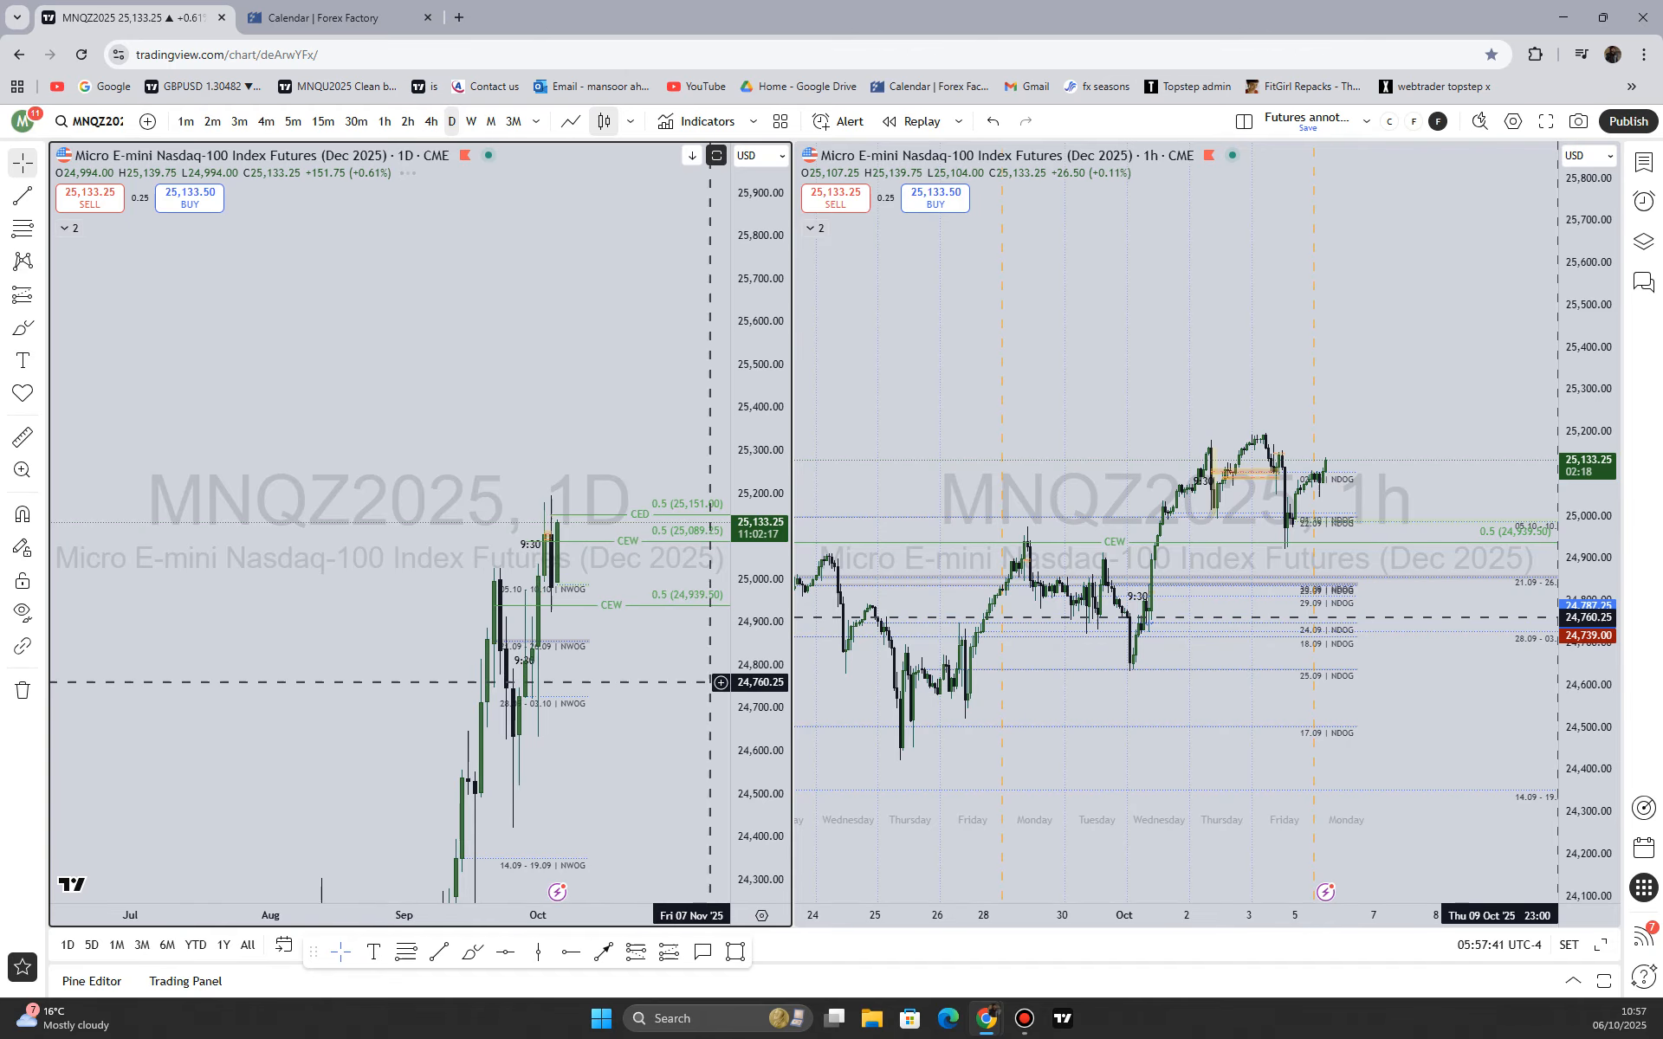
# Rescale the 1-hour and daily charts to examine the recent swings around the current price
pyautogui.scroll(4, 1534, 645)
pyautogui.moveTo(1478, 693); pyautogui.dragTo(1492, 780)
pyautogui.moveTo(1587, 806); pyautogui.dragTo(1587, 520)
pyautogui.scroll(-1, 1271, 425)
pyautogui.scroll(-2, 1270, 426)
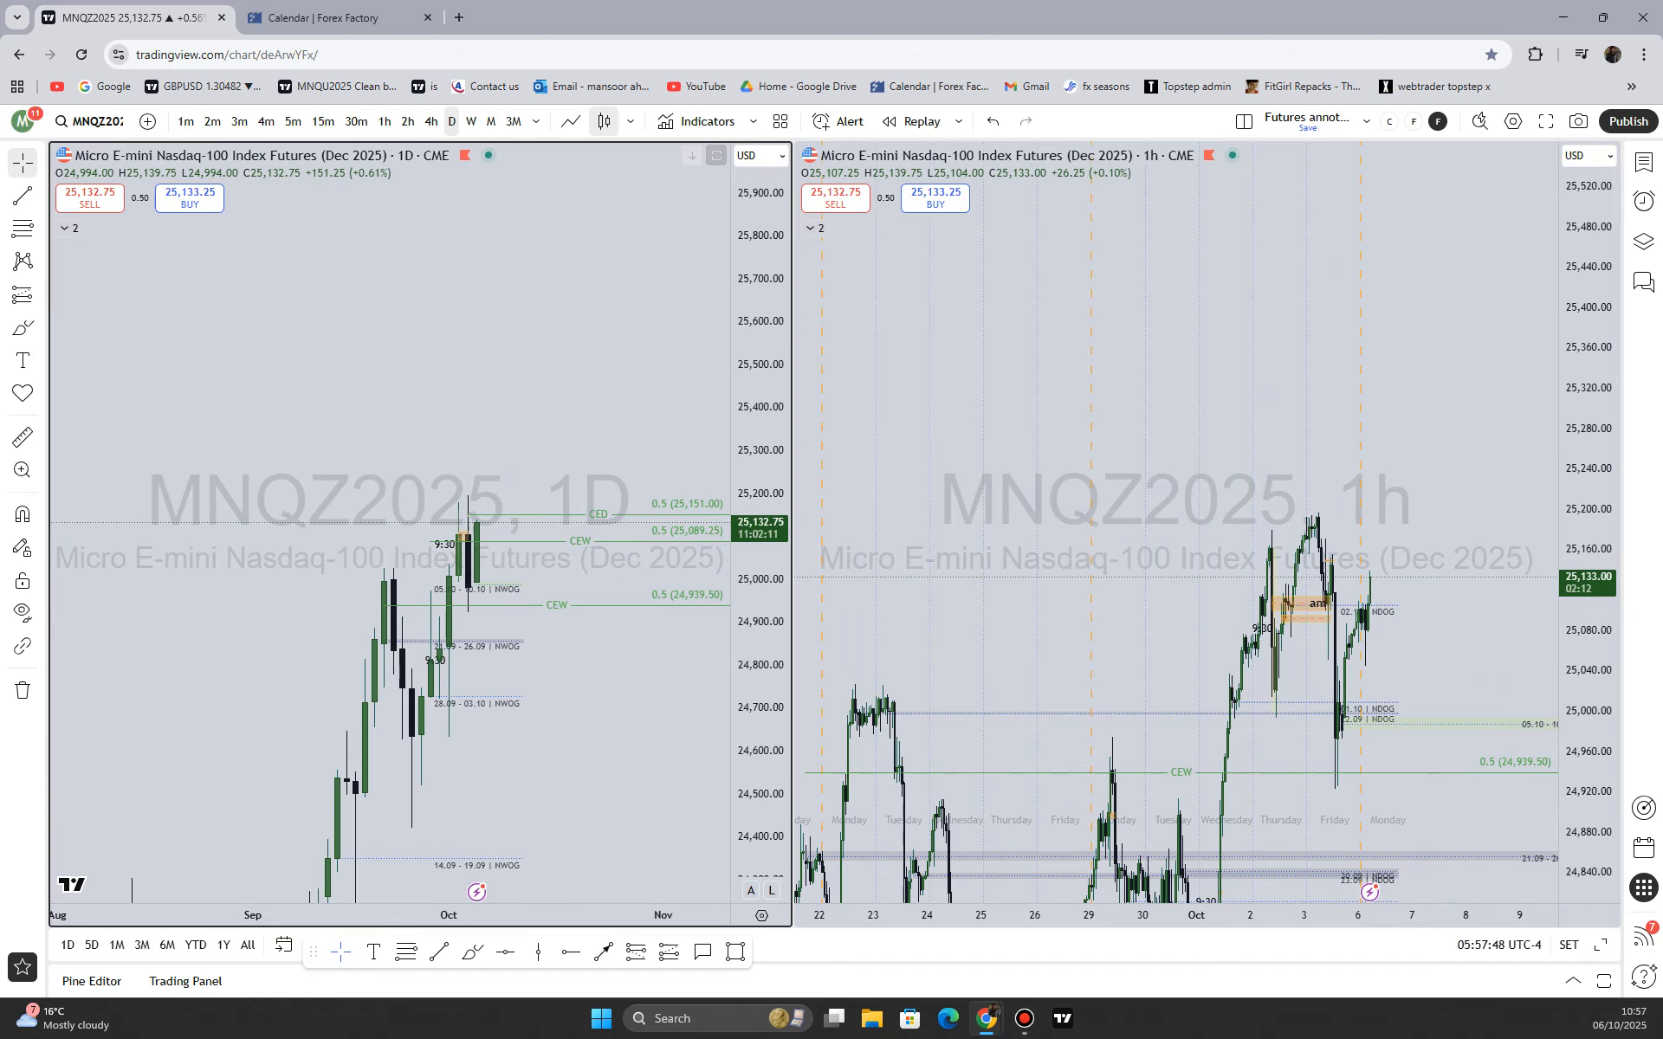
pyautogui.scroll(3, 715, 664)
pyautogui.moveTo(758, 664); pyautogui.dragTo(758, 718)
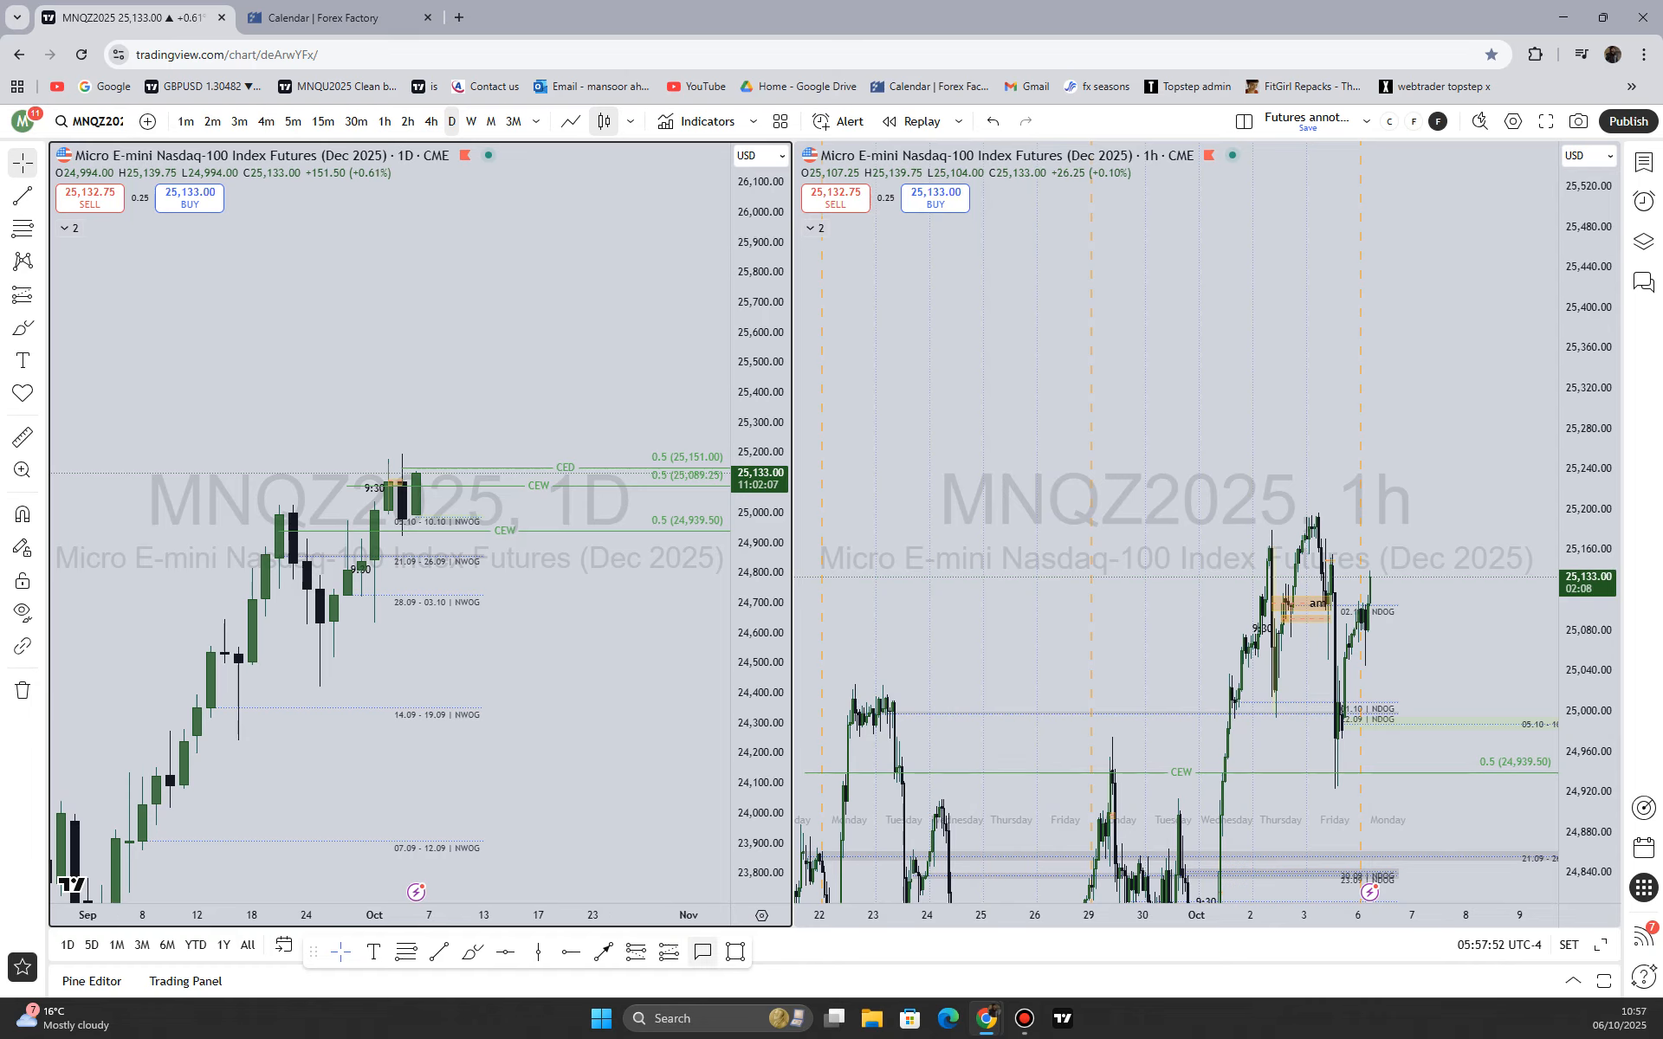
# Add a callout on the daily chart reading "1 bullish until shown other meaning daily close below W ob and MSS below key swing lows"
pyautogui.click(334, 428)
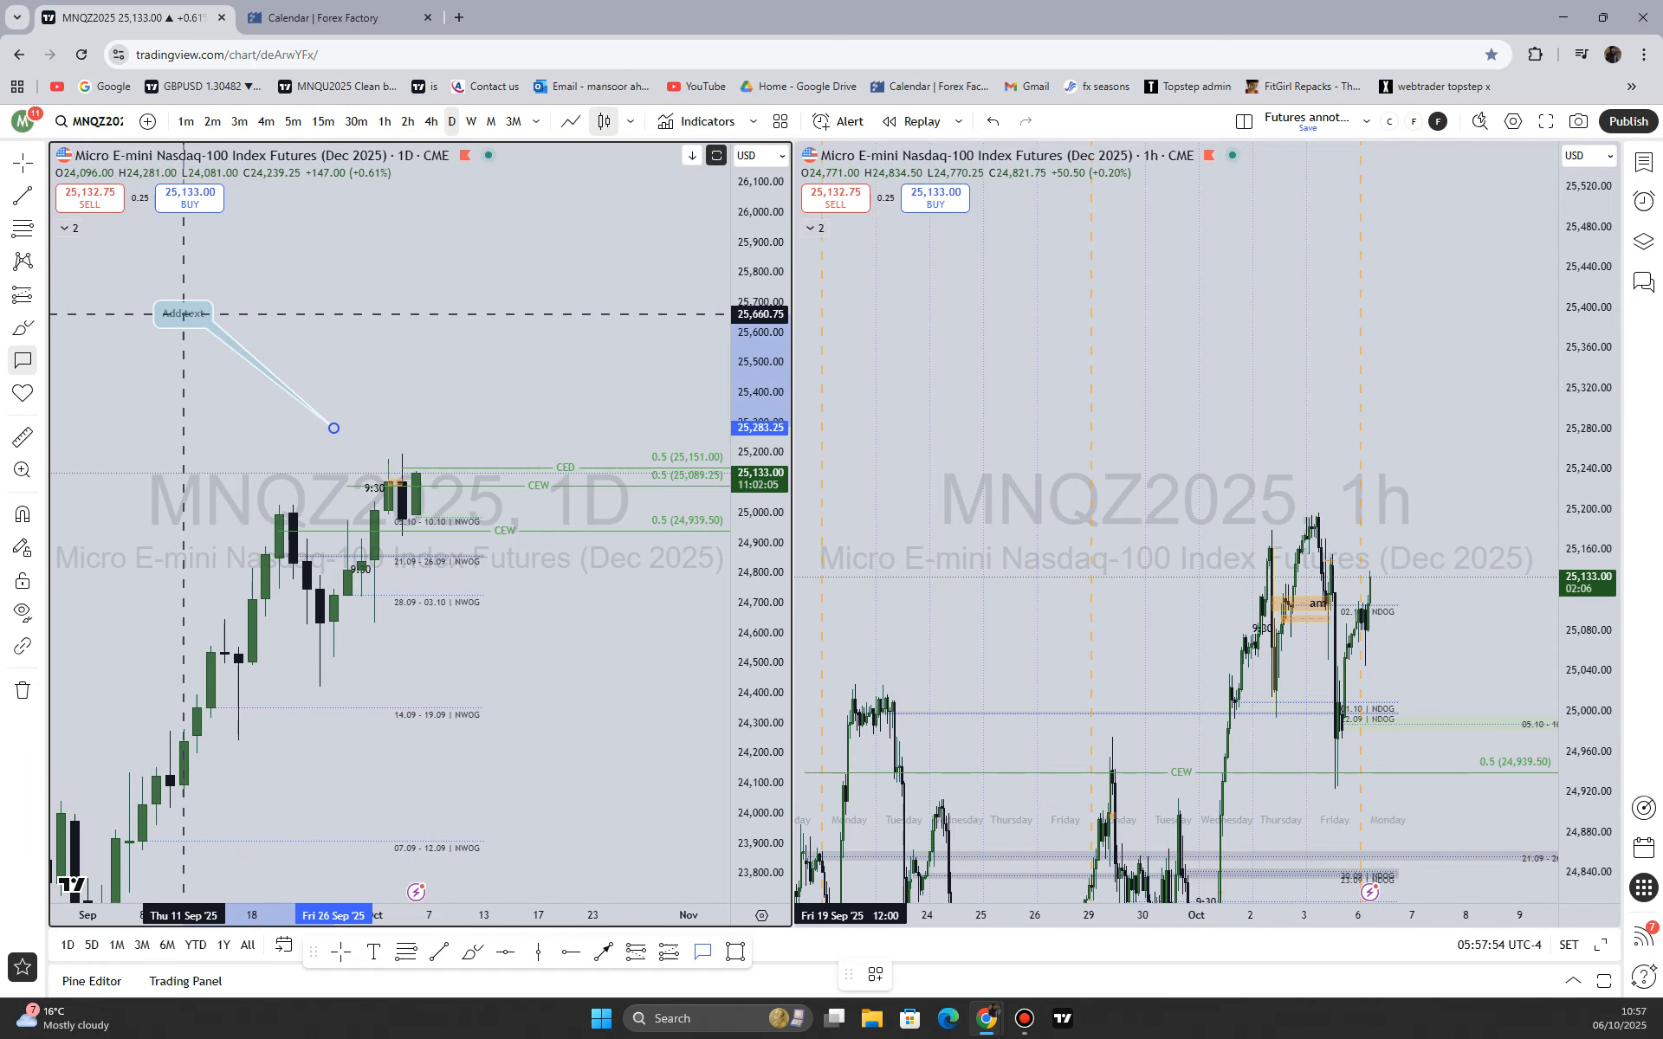
pyautogui.write('1 bullis')
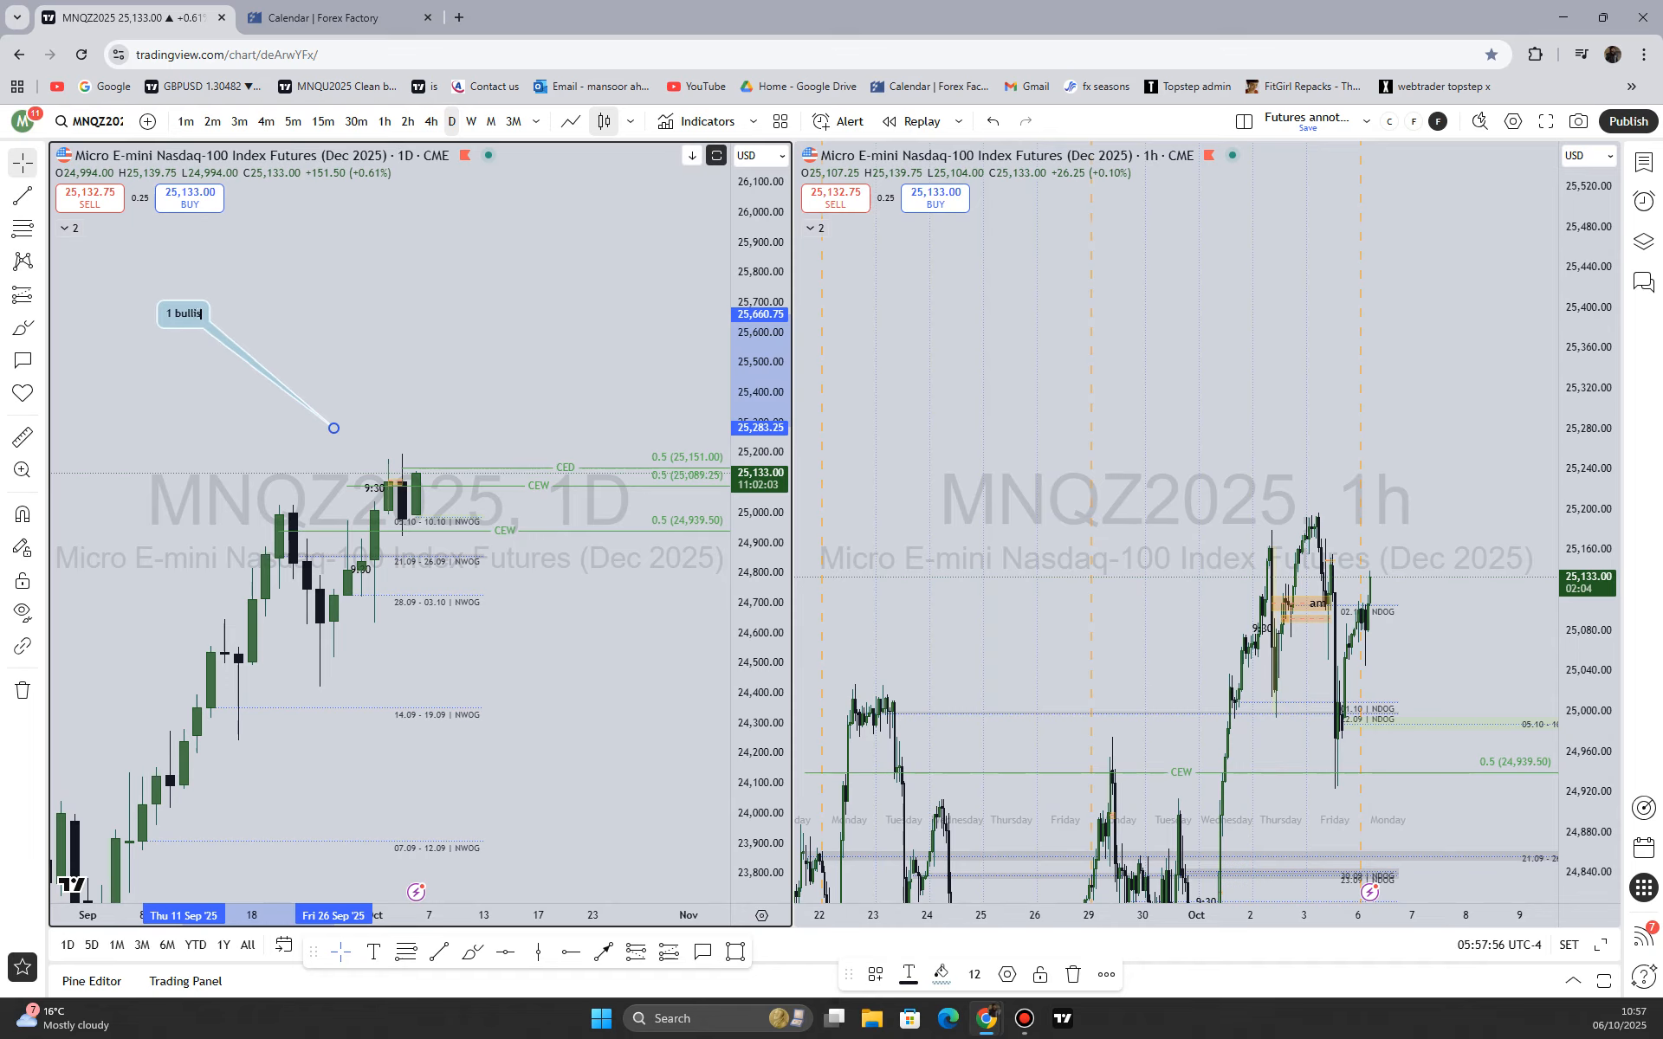
pyautogui.write('h until sho')
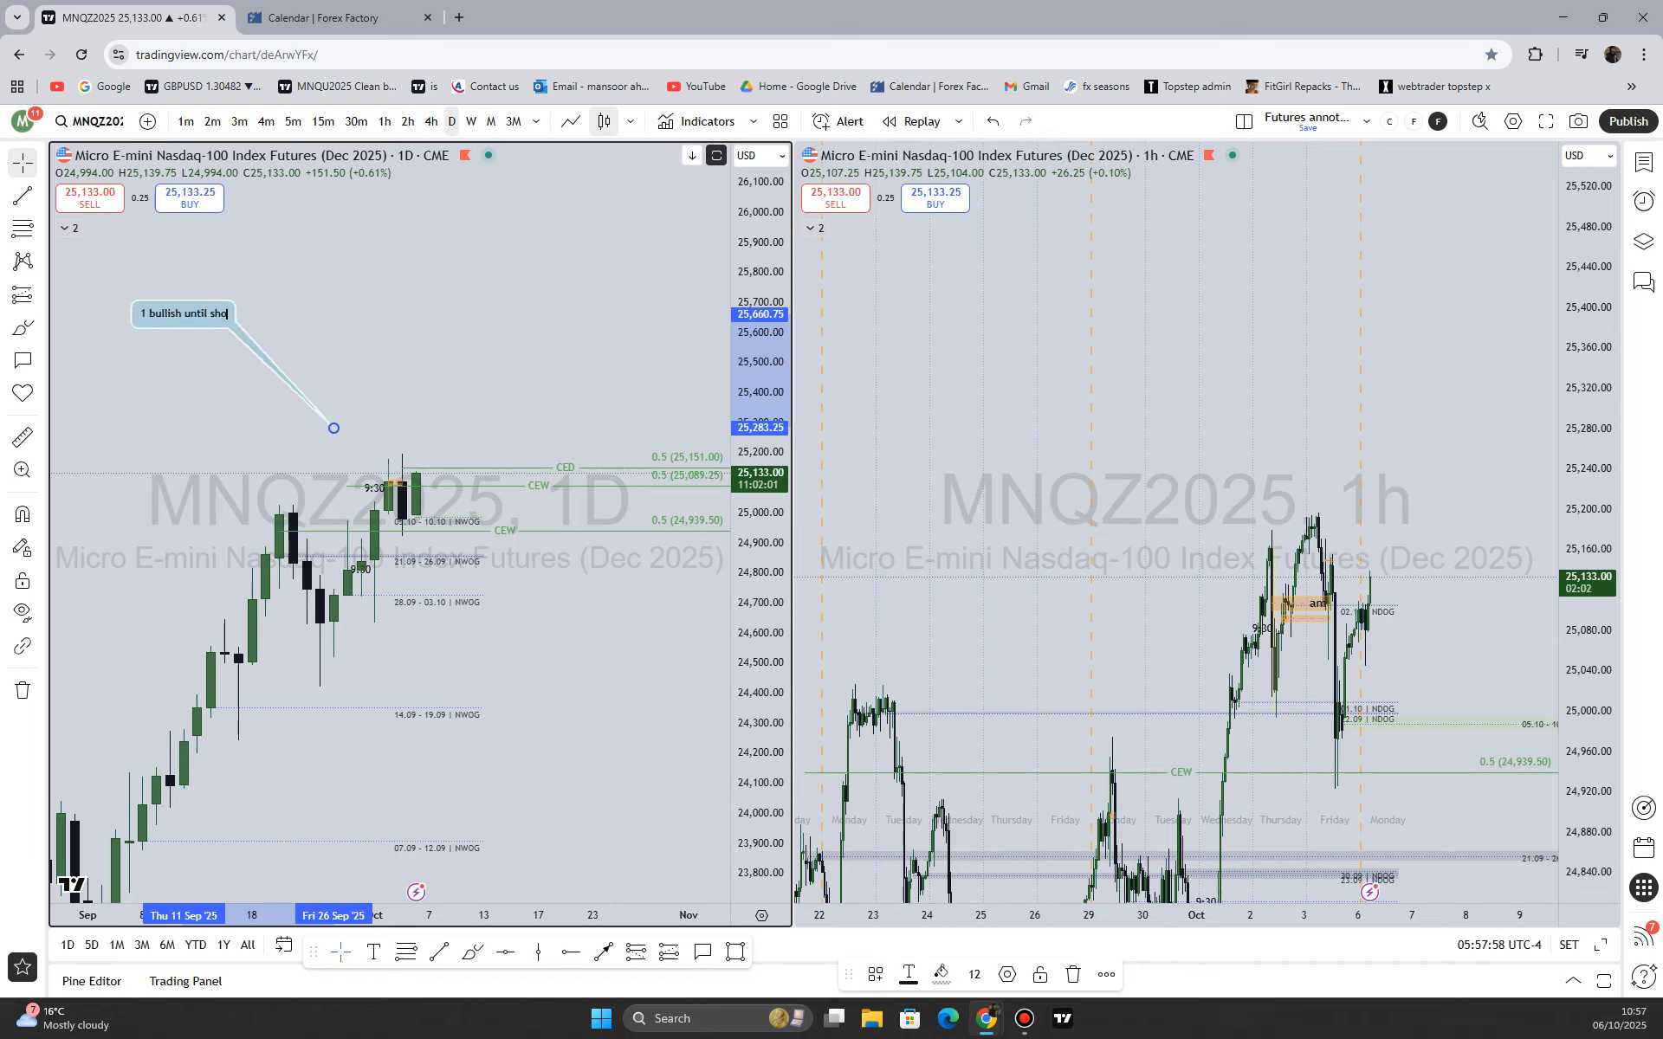
pyautogui.write('wn other meaning daily close below')
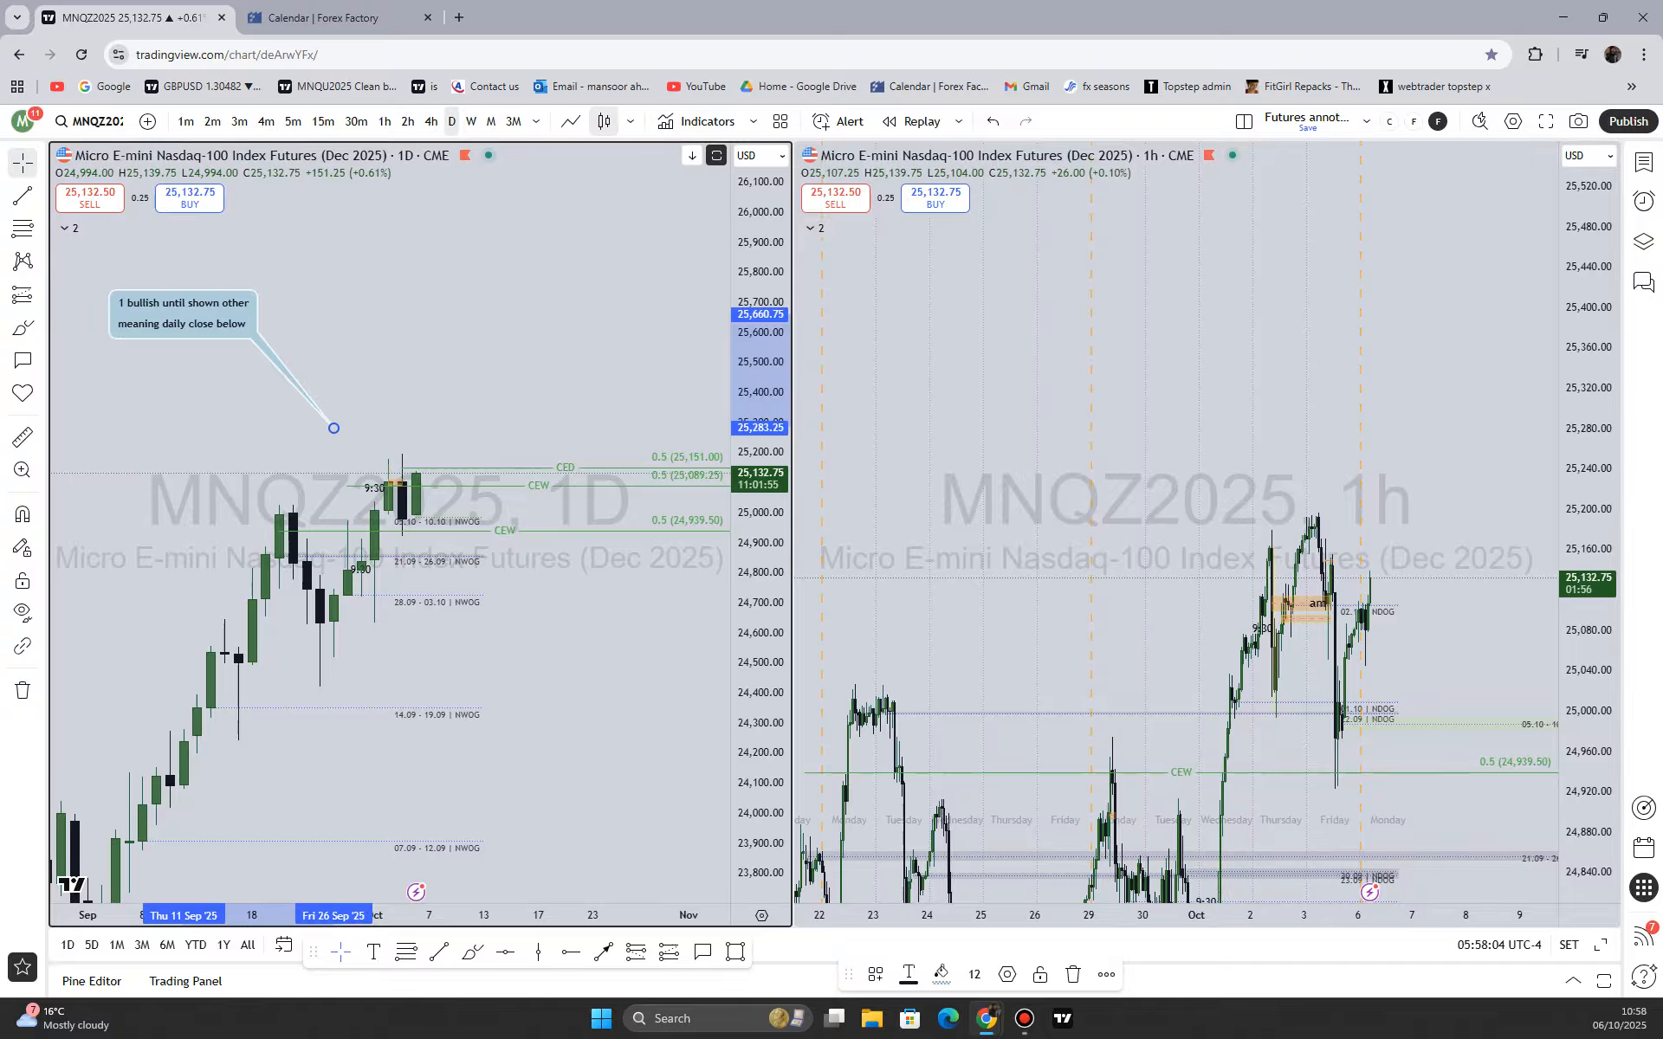
pyautogui.write(' W ob and MSS below key swing low')
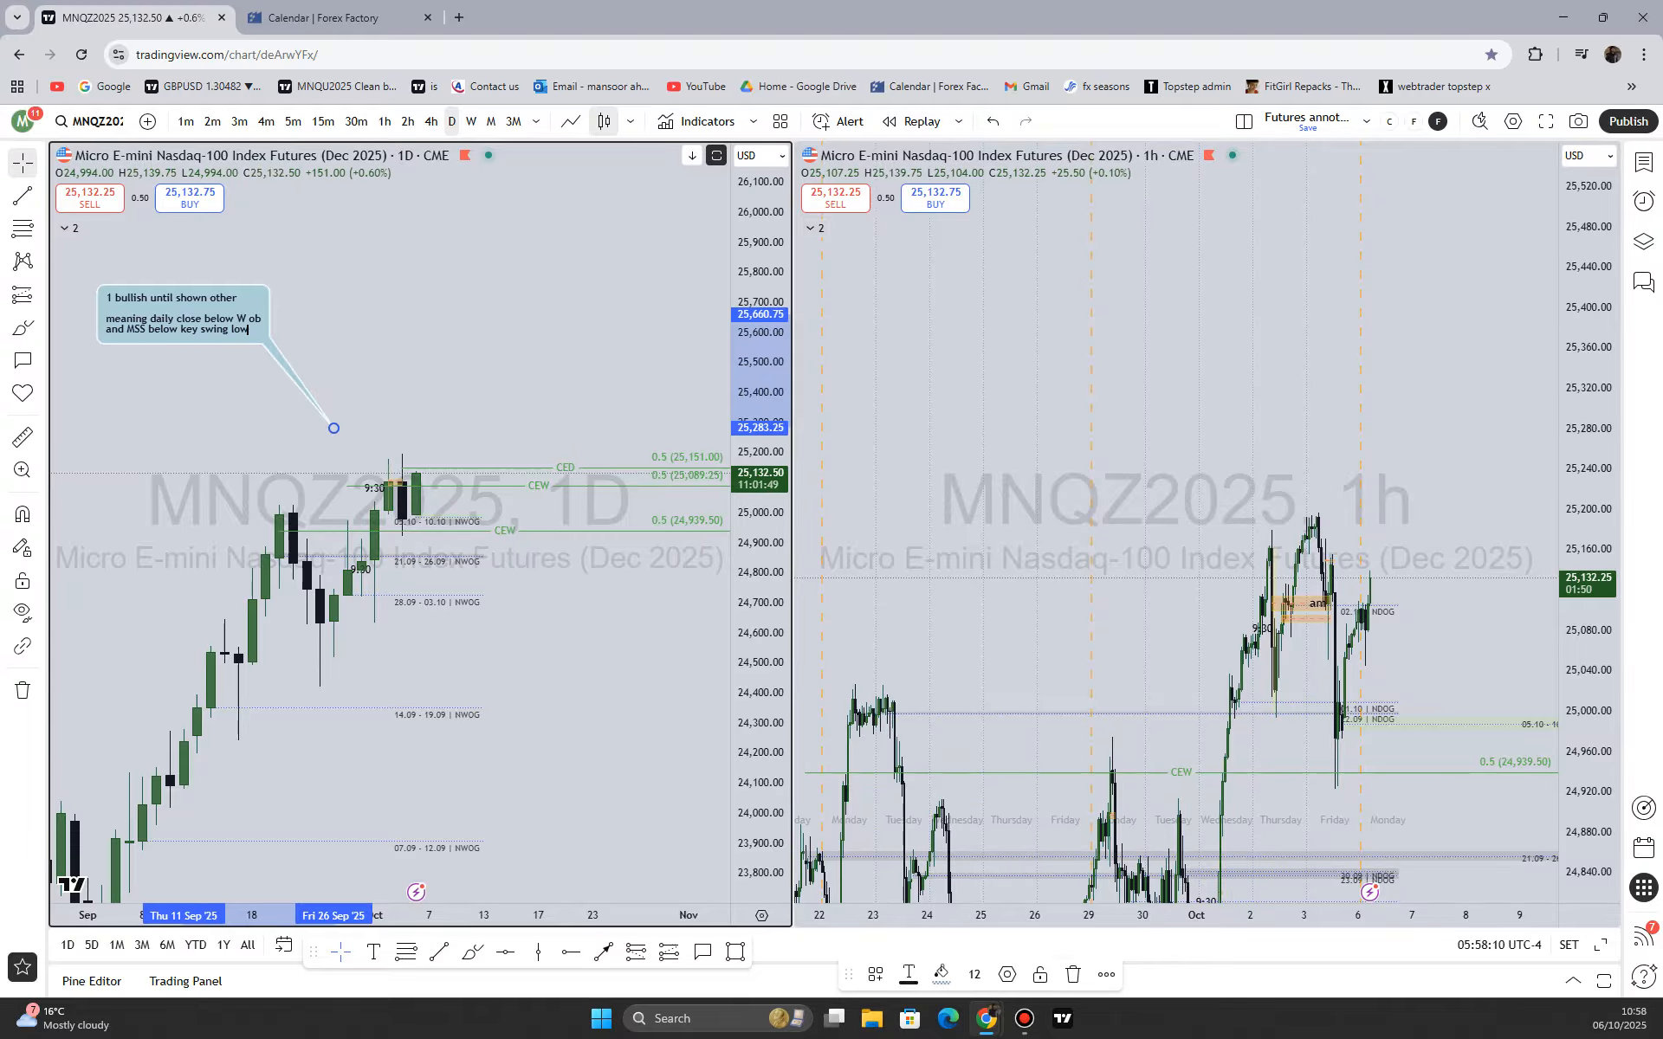
pyautogui.write('s')
pyautogui.click(482, 483)
# Add a callout on the 1-hour chart below the latest price, anchored near 24,959, reading "2 can use swing projections"
pyautogui.click(1540, 589)
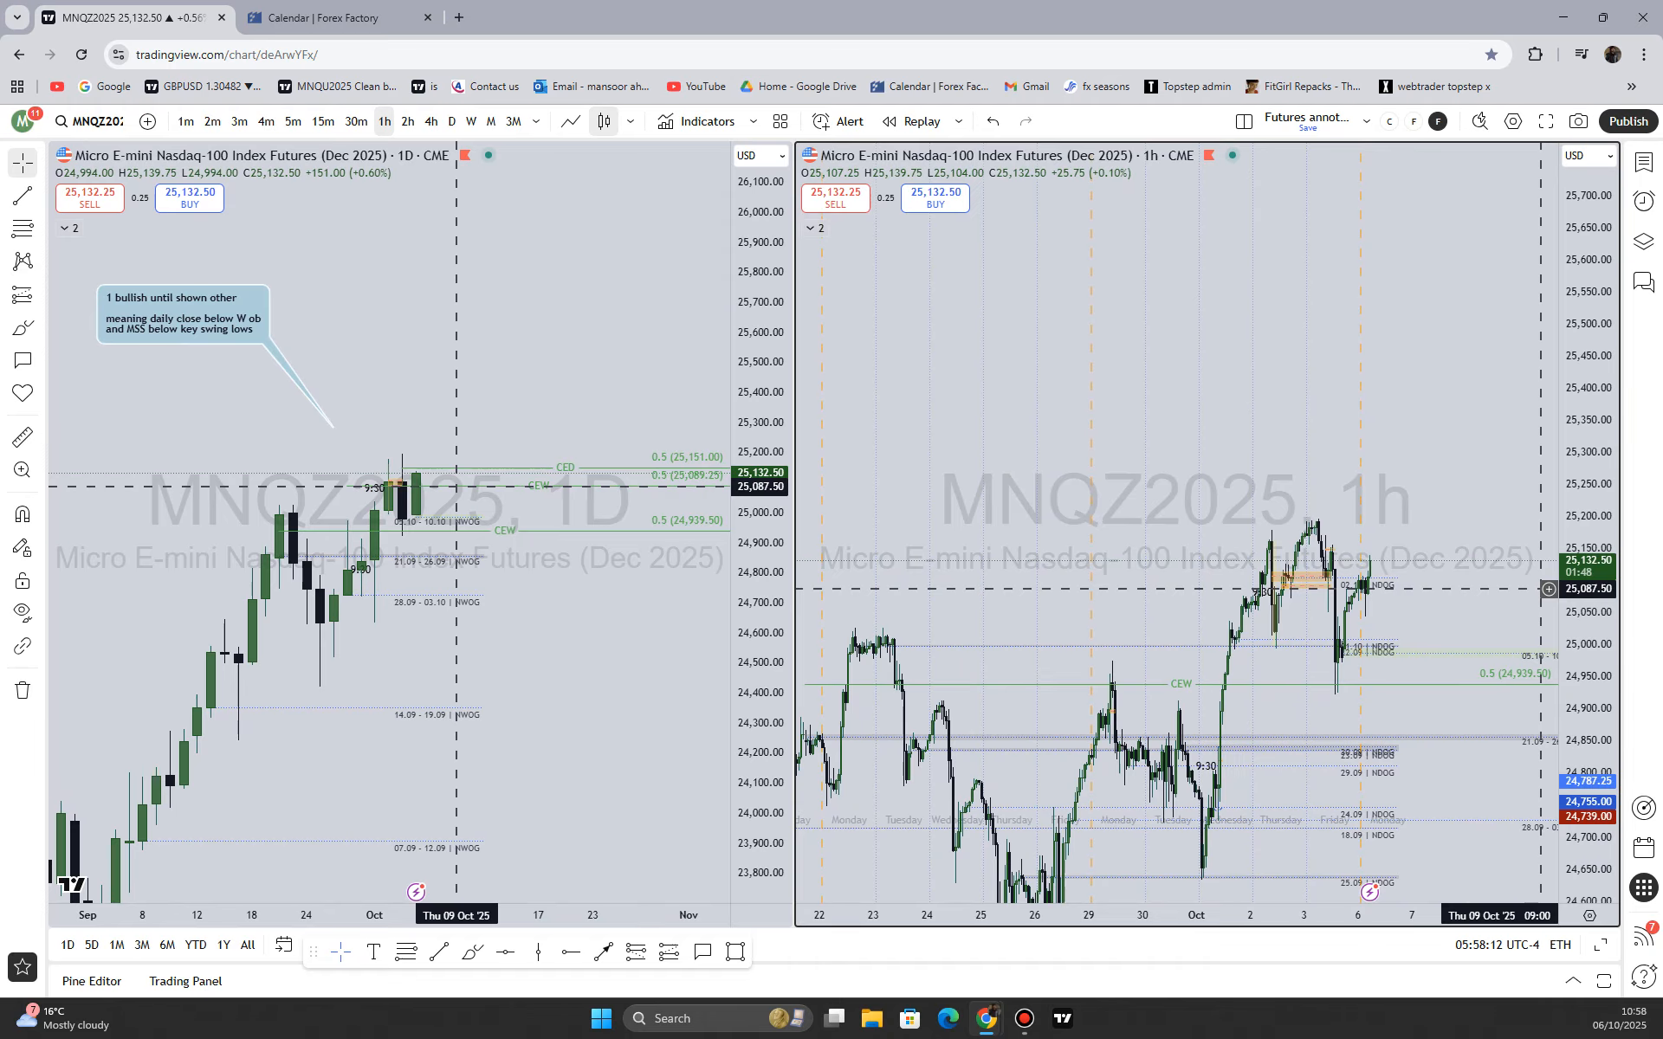
pyautogui.scroll(2, 1540, 589)
pyautogui.moveTo(1438, 476); pyautogui.dragTo(1410, 386)
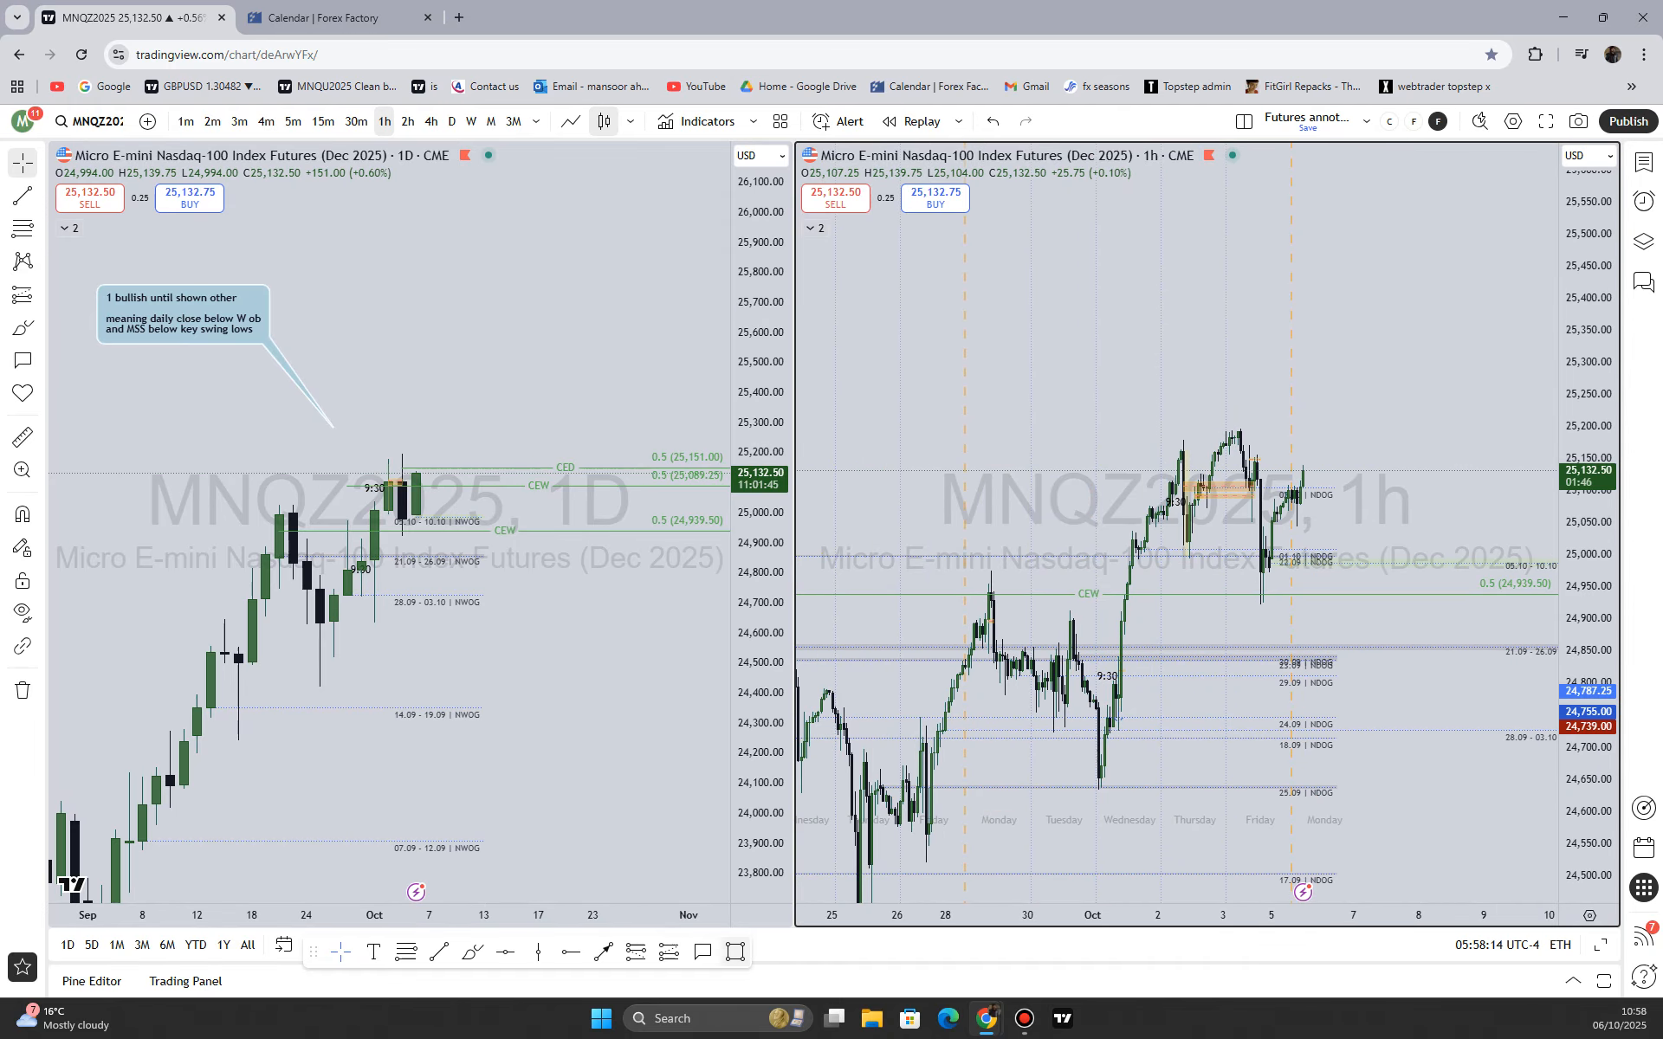
pyautogui.click(702, 950)
pyautogui.moveTo(1324, 581); pyautogui.dragTo(1351, 760)
pyautogui.write('2')
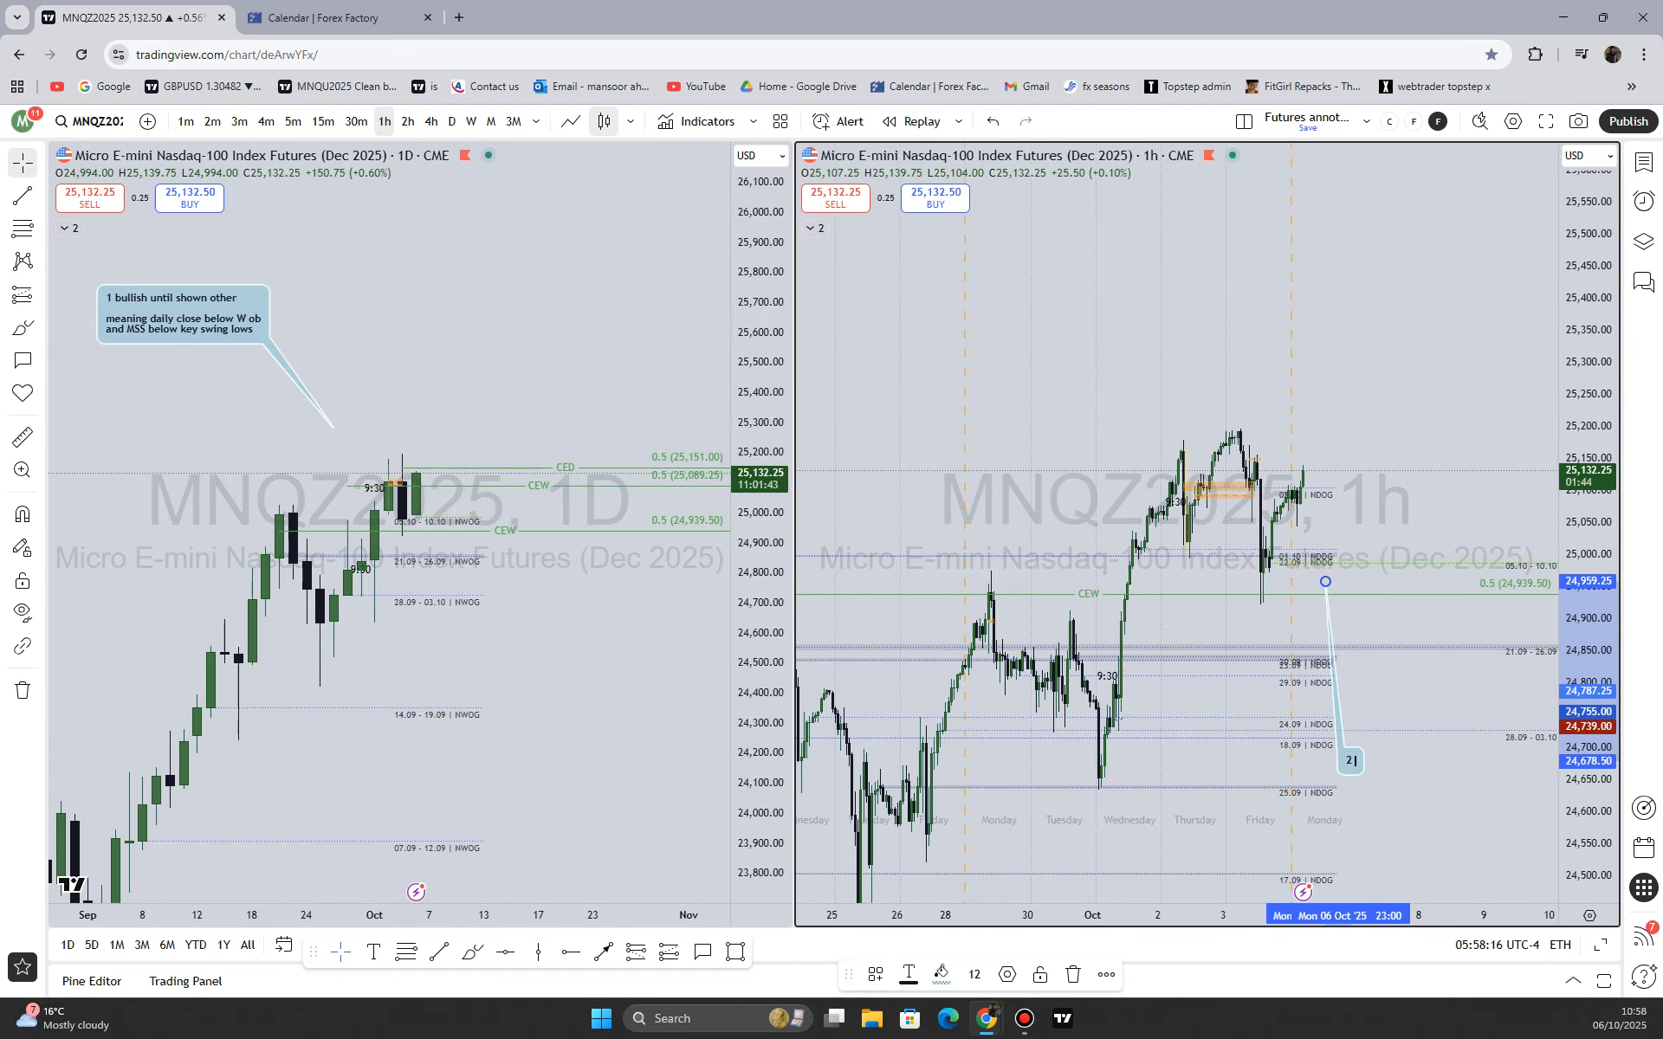
pyautogui.write(' can use swing projections')
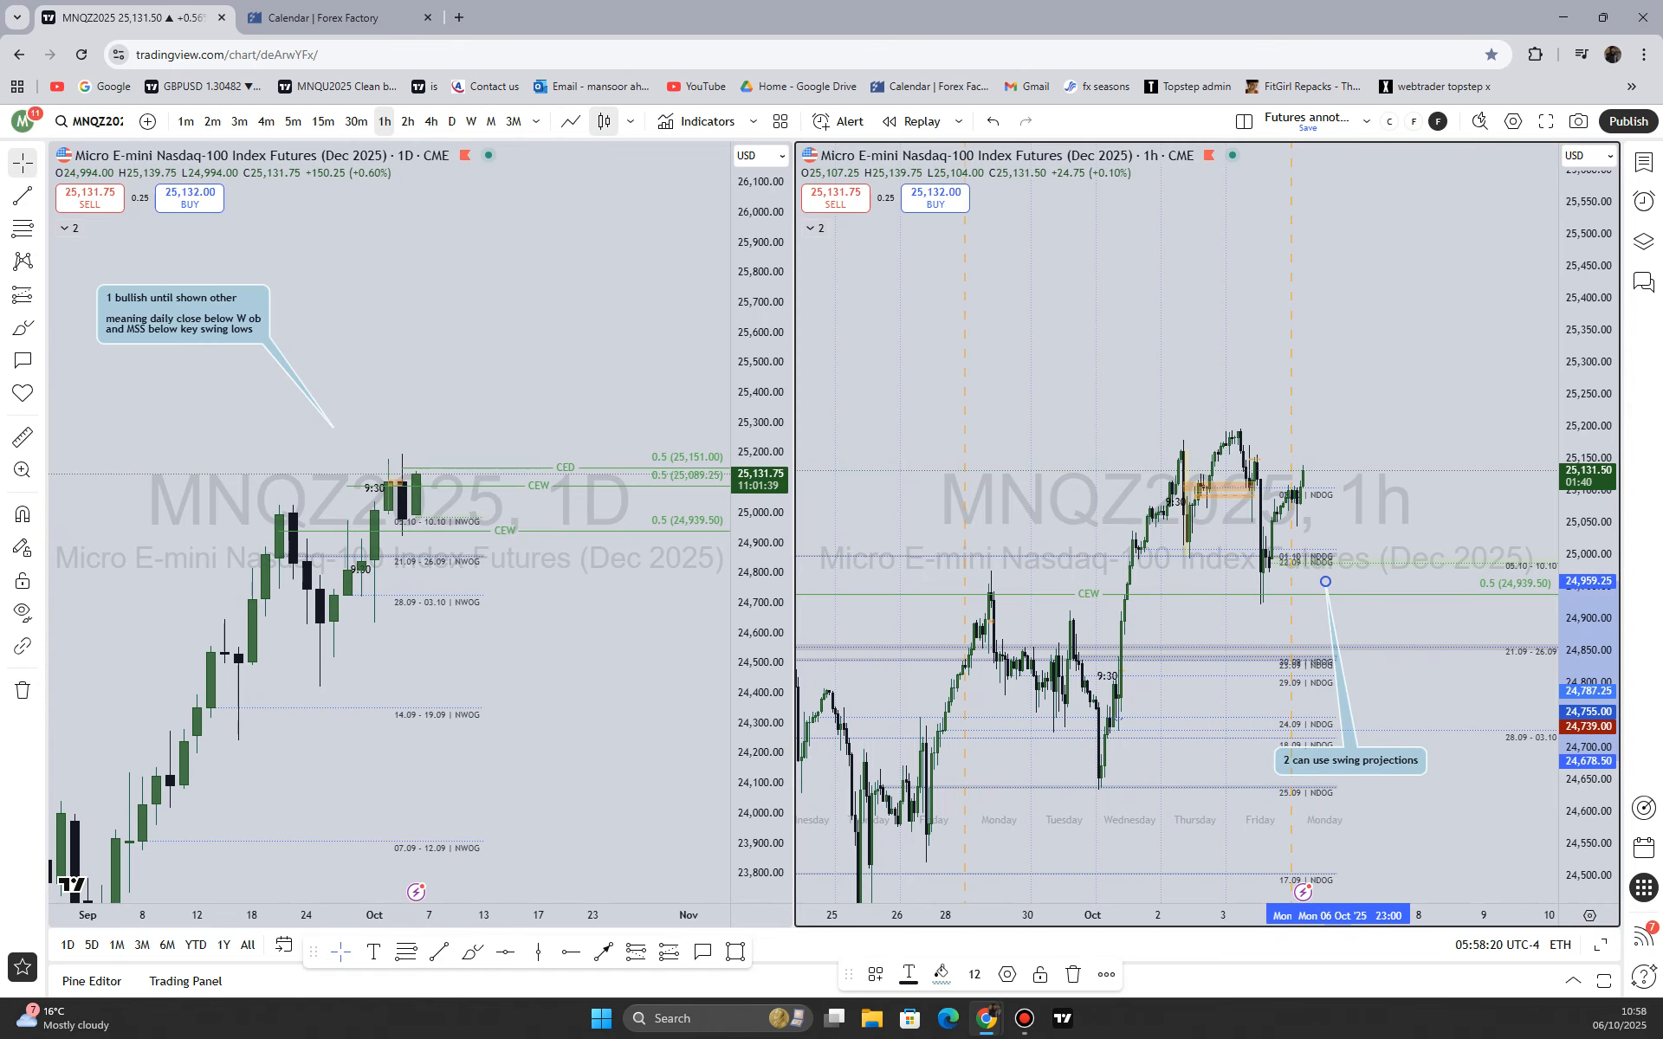
pyautogui.press('Escape')
# Draw a Fib retracement on the 1-hour chart from the 24,993.75 swing low to the 25,197.00 swing high and apply the SDs template
pyautogui.hotkey('alt', 'f')
pyautogui.scroll(2, 1437, 796)
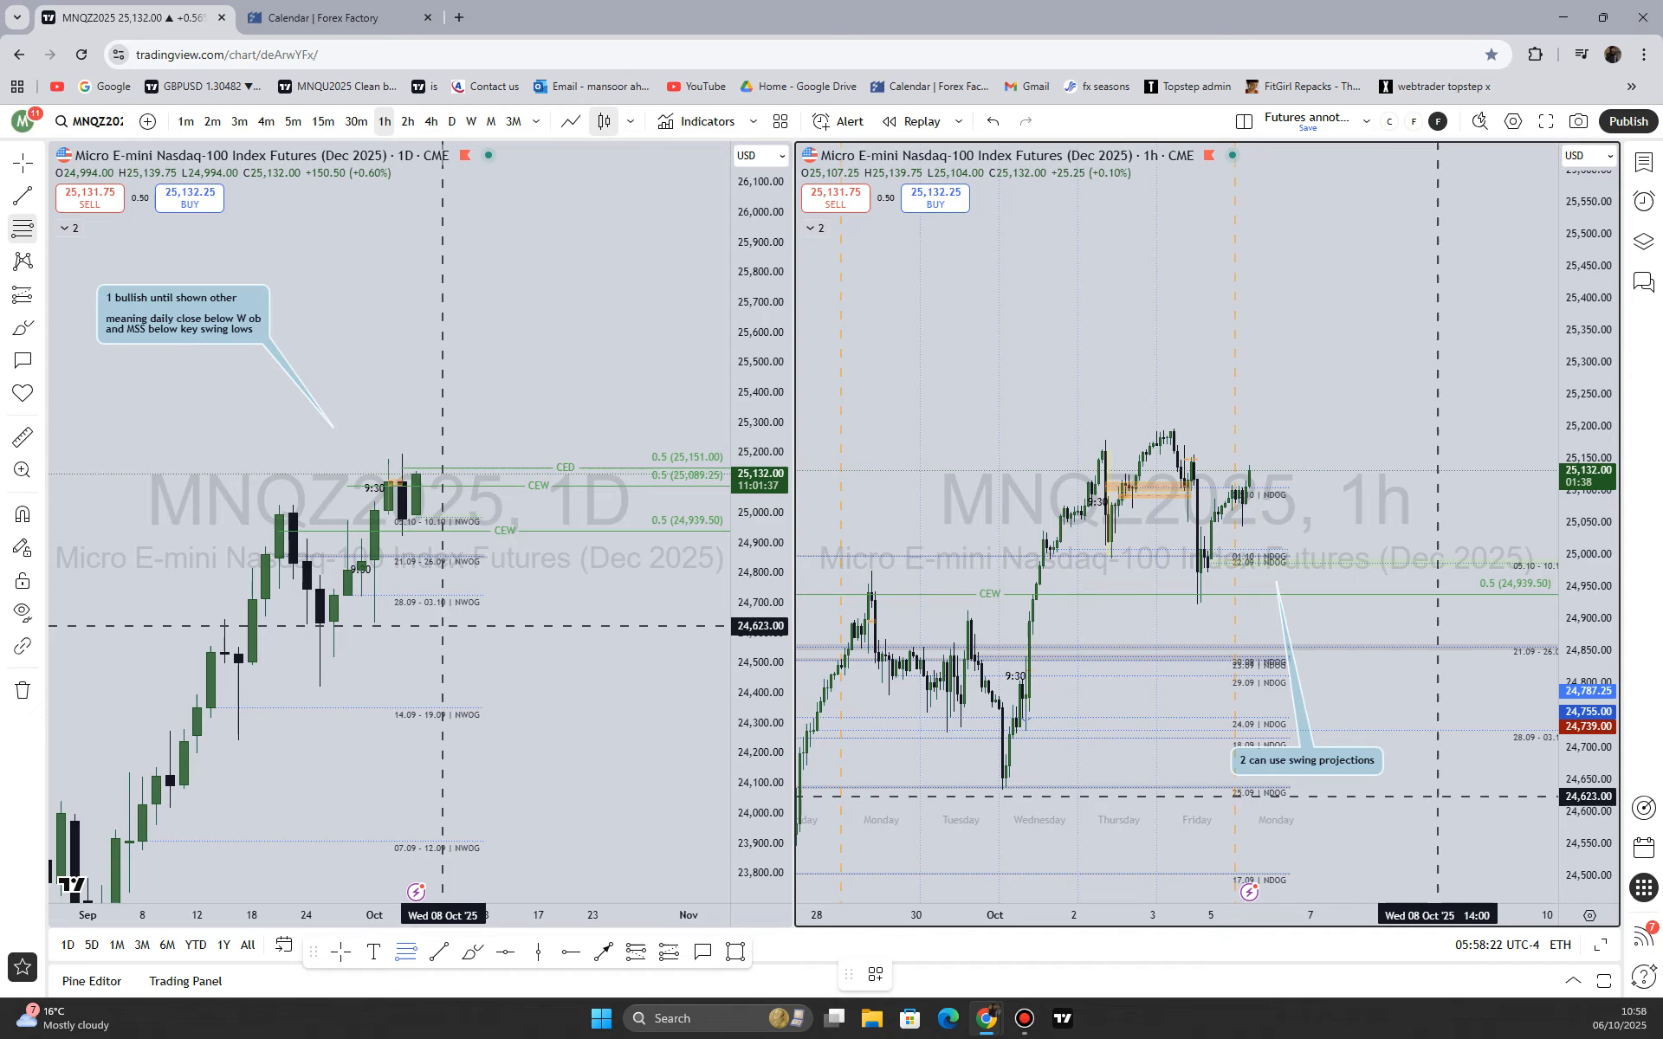
pyautogui.click(1111, 558)
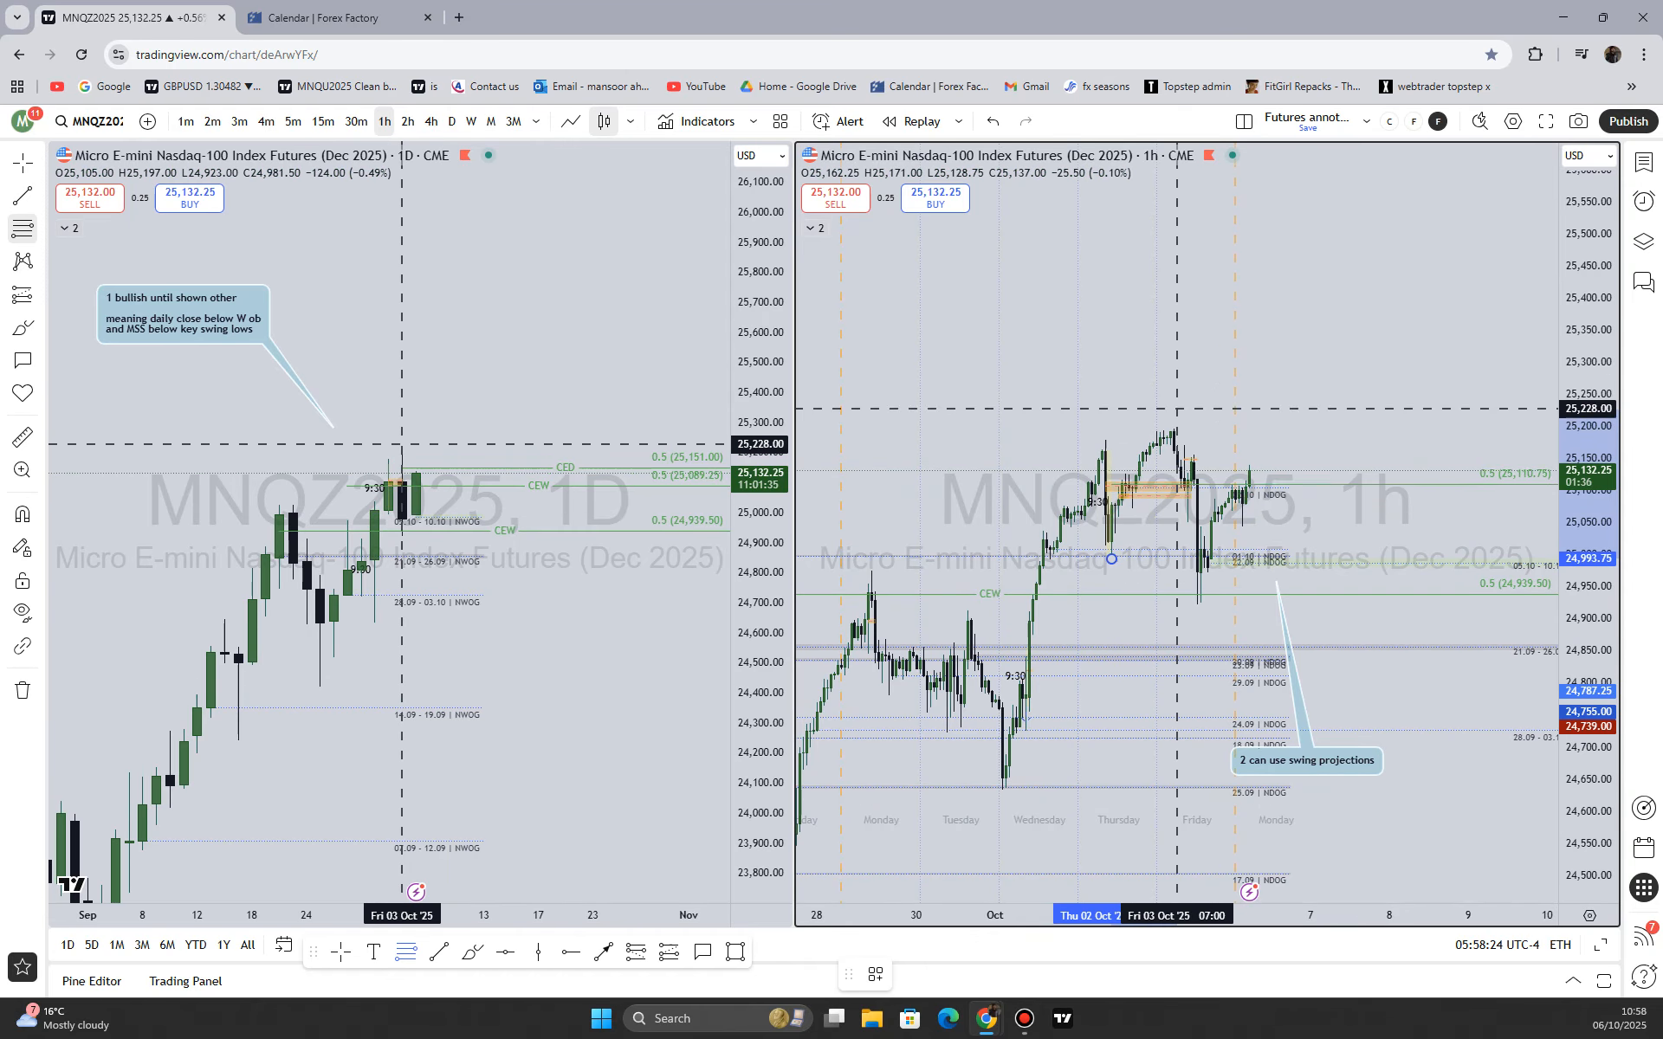
pyautogui.click(1174, 429)
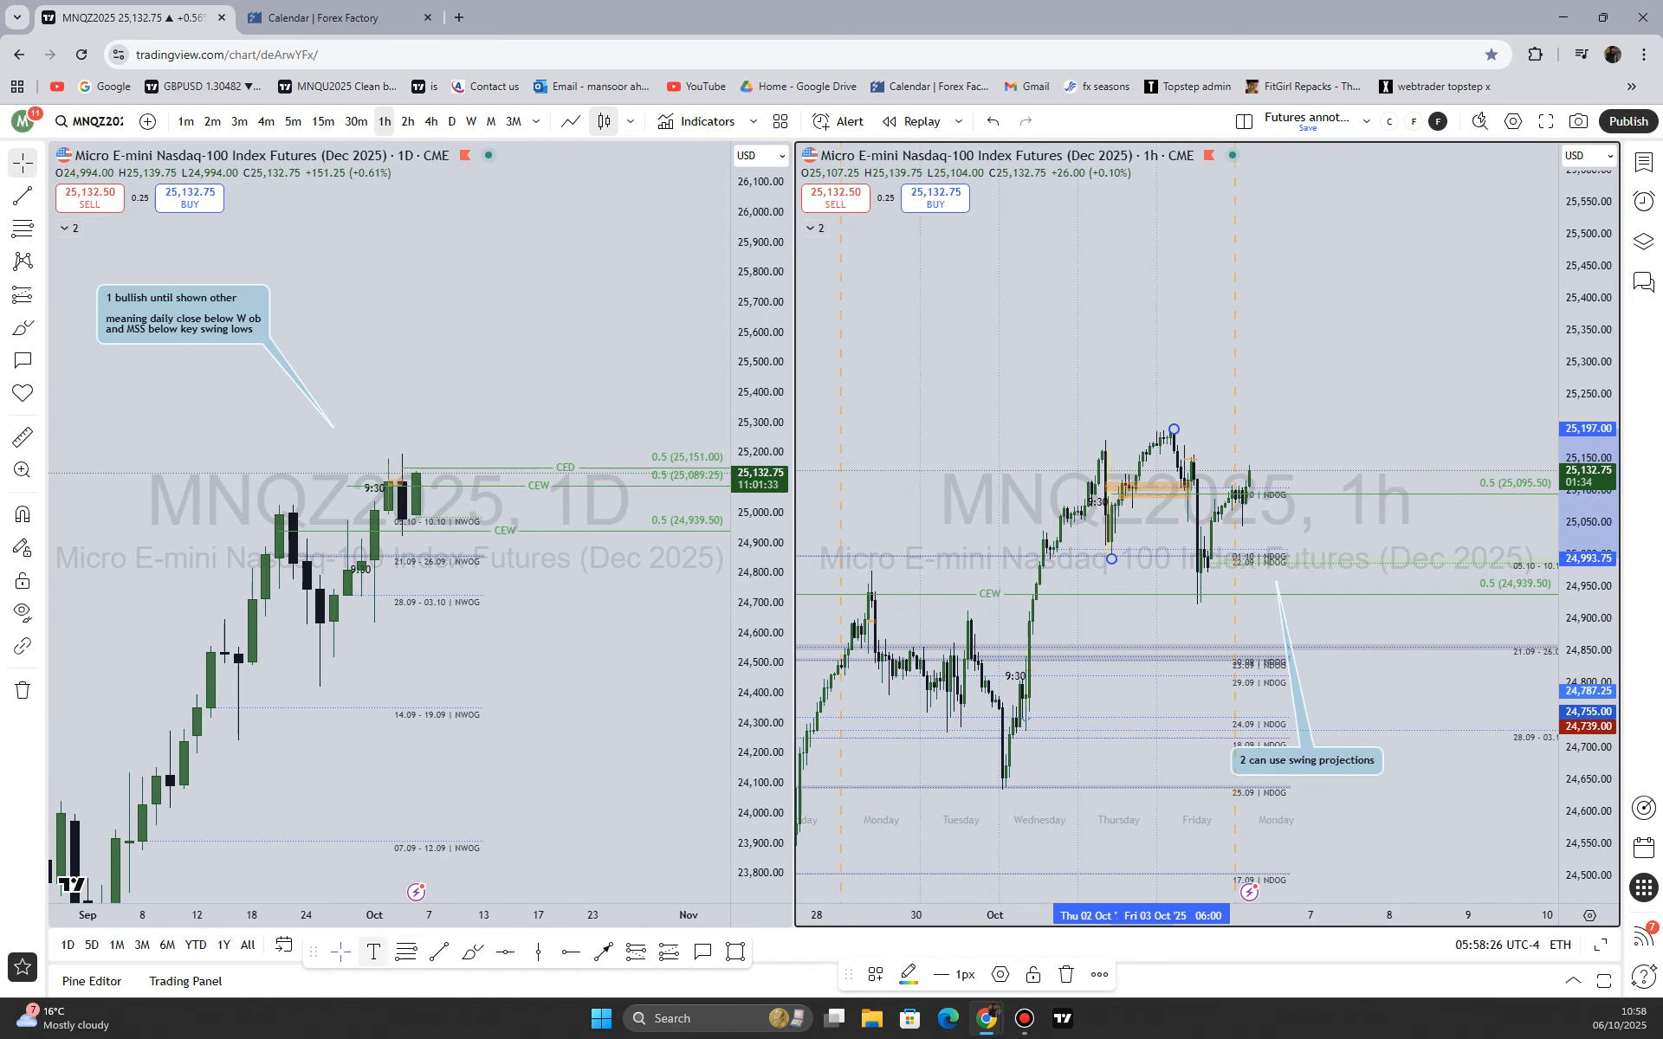
pyautogui.click(875, 974)
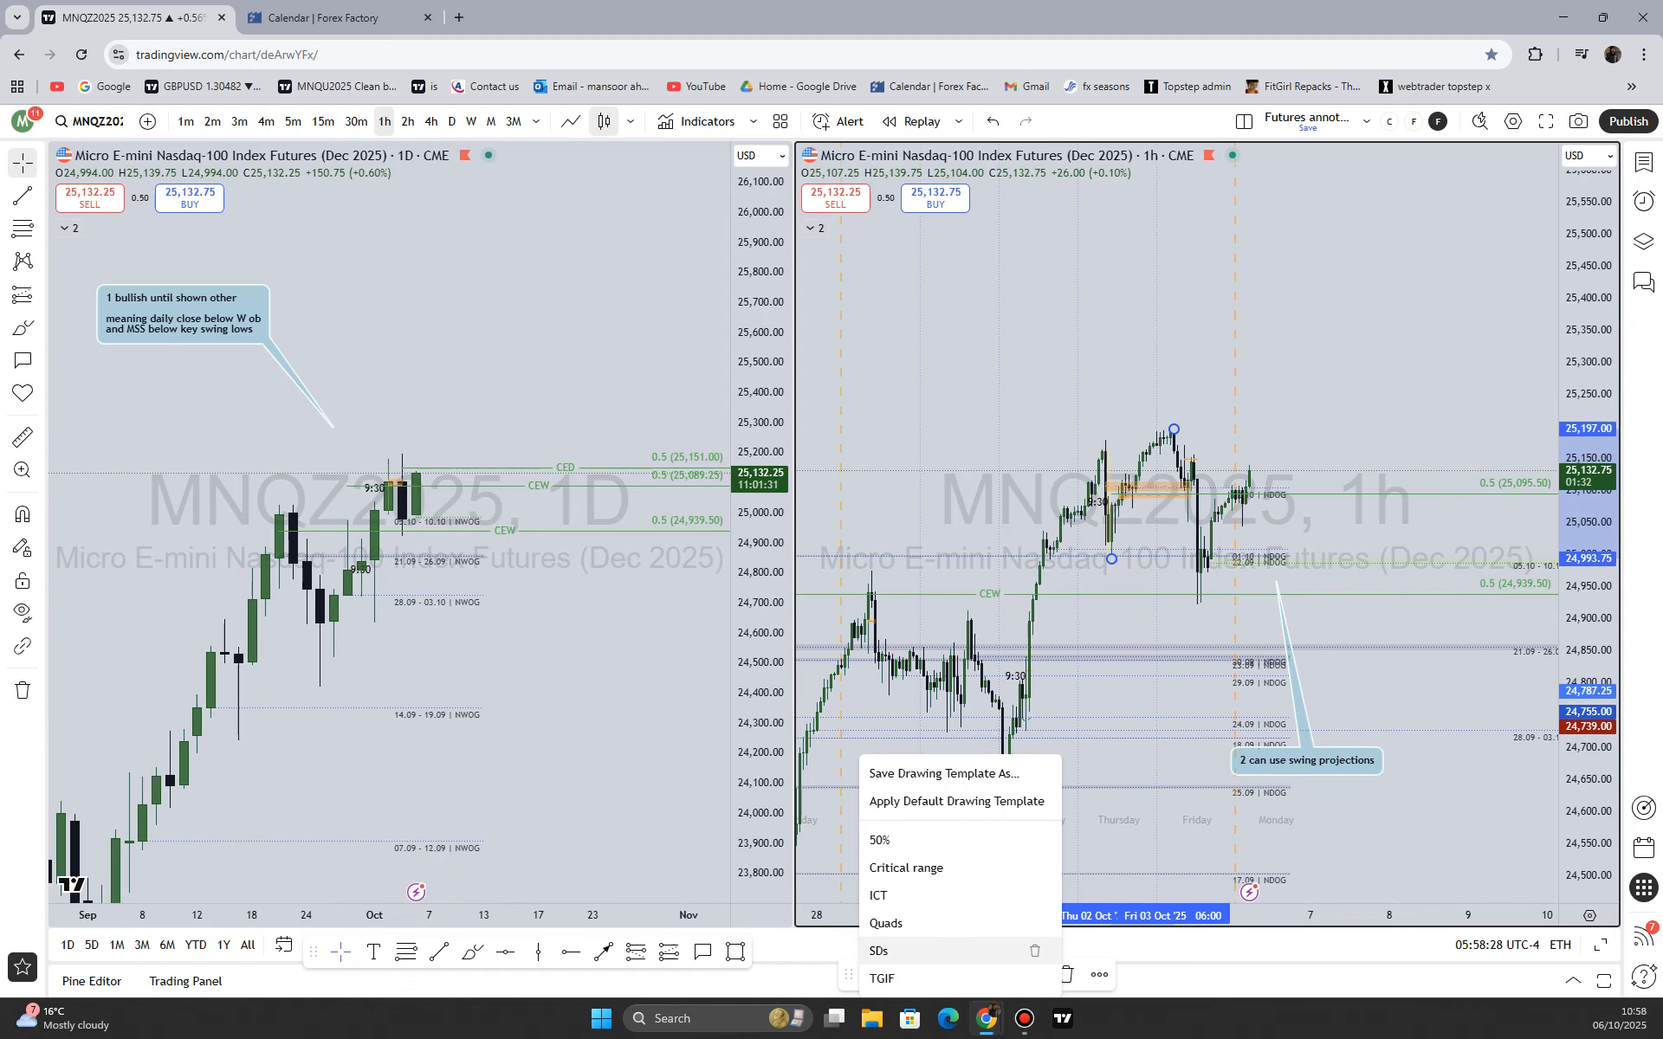
pyautogui.click(879, 950)
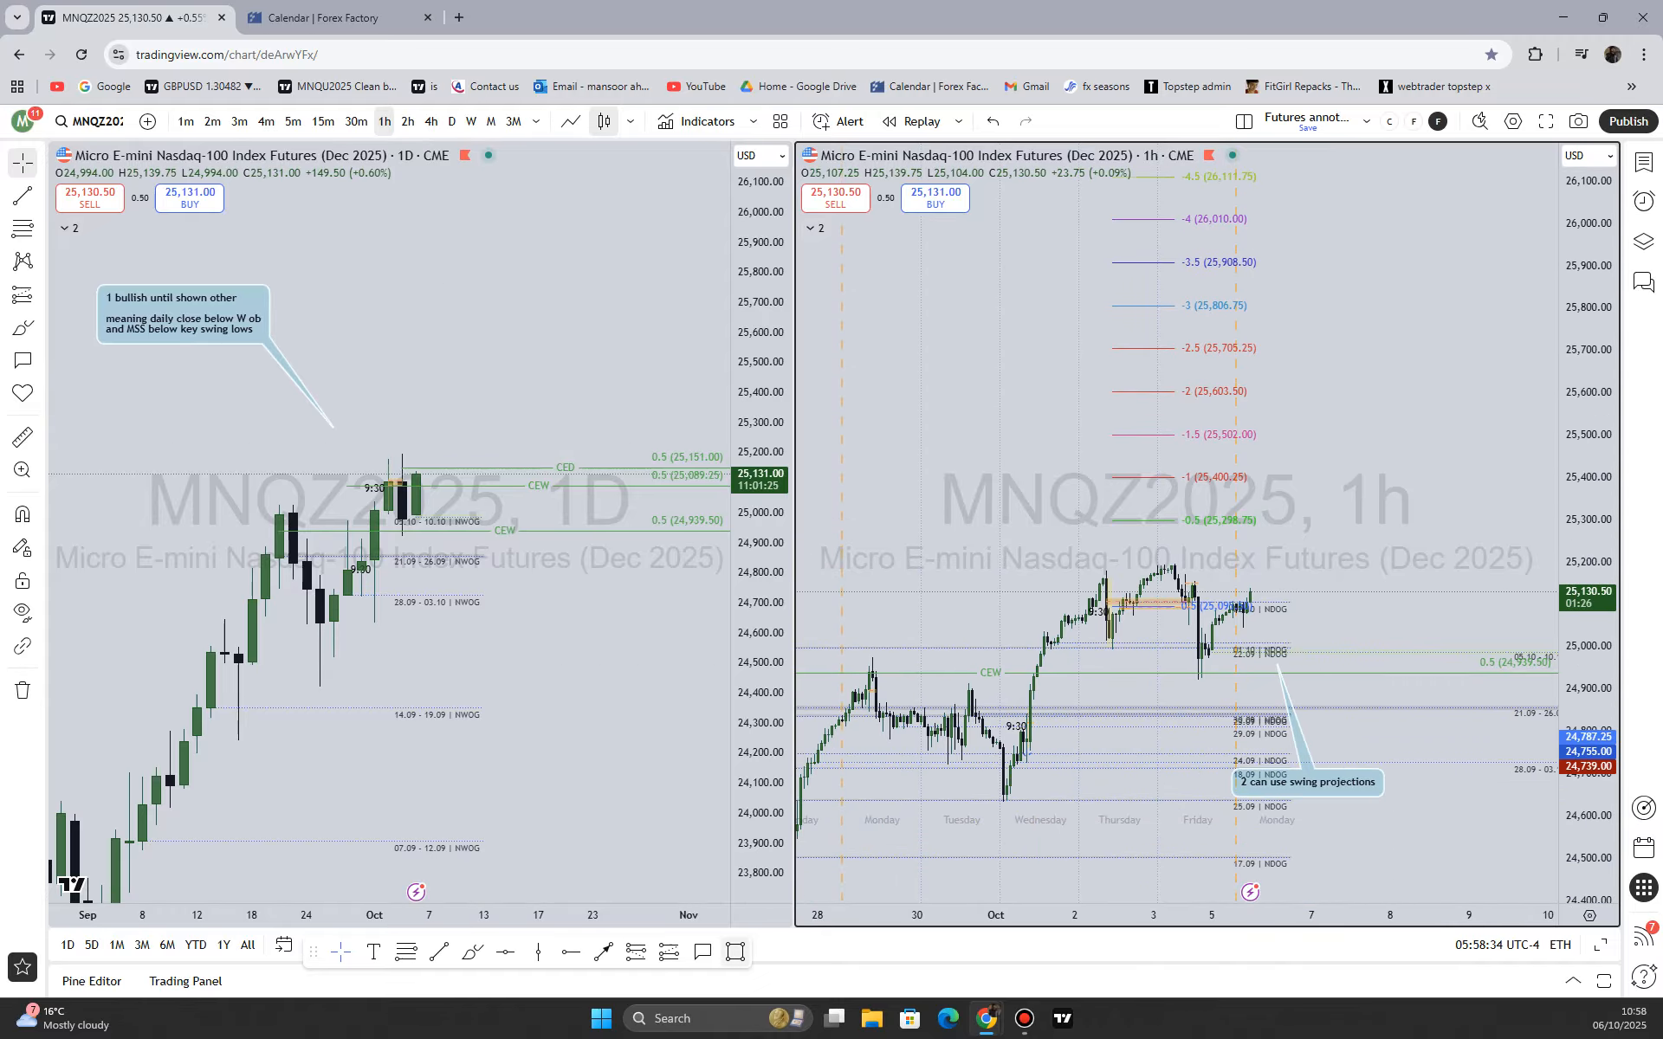
# Add a callout beside the projection levels on the 1-hour chart, anchored at 25,450, reading "3 Key swing lvls to aim for as DOL"
pyautogui.click(702, 951)
pyautogui.click(1096, 456)
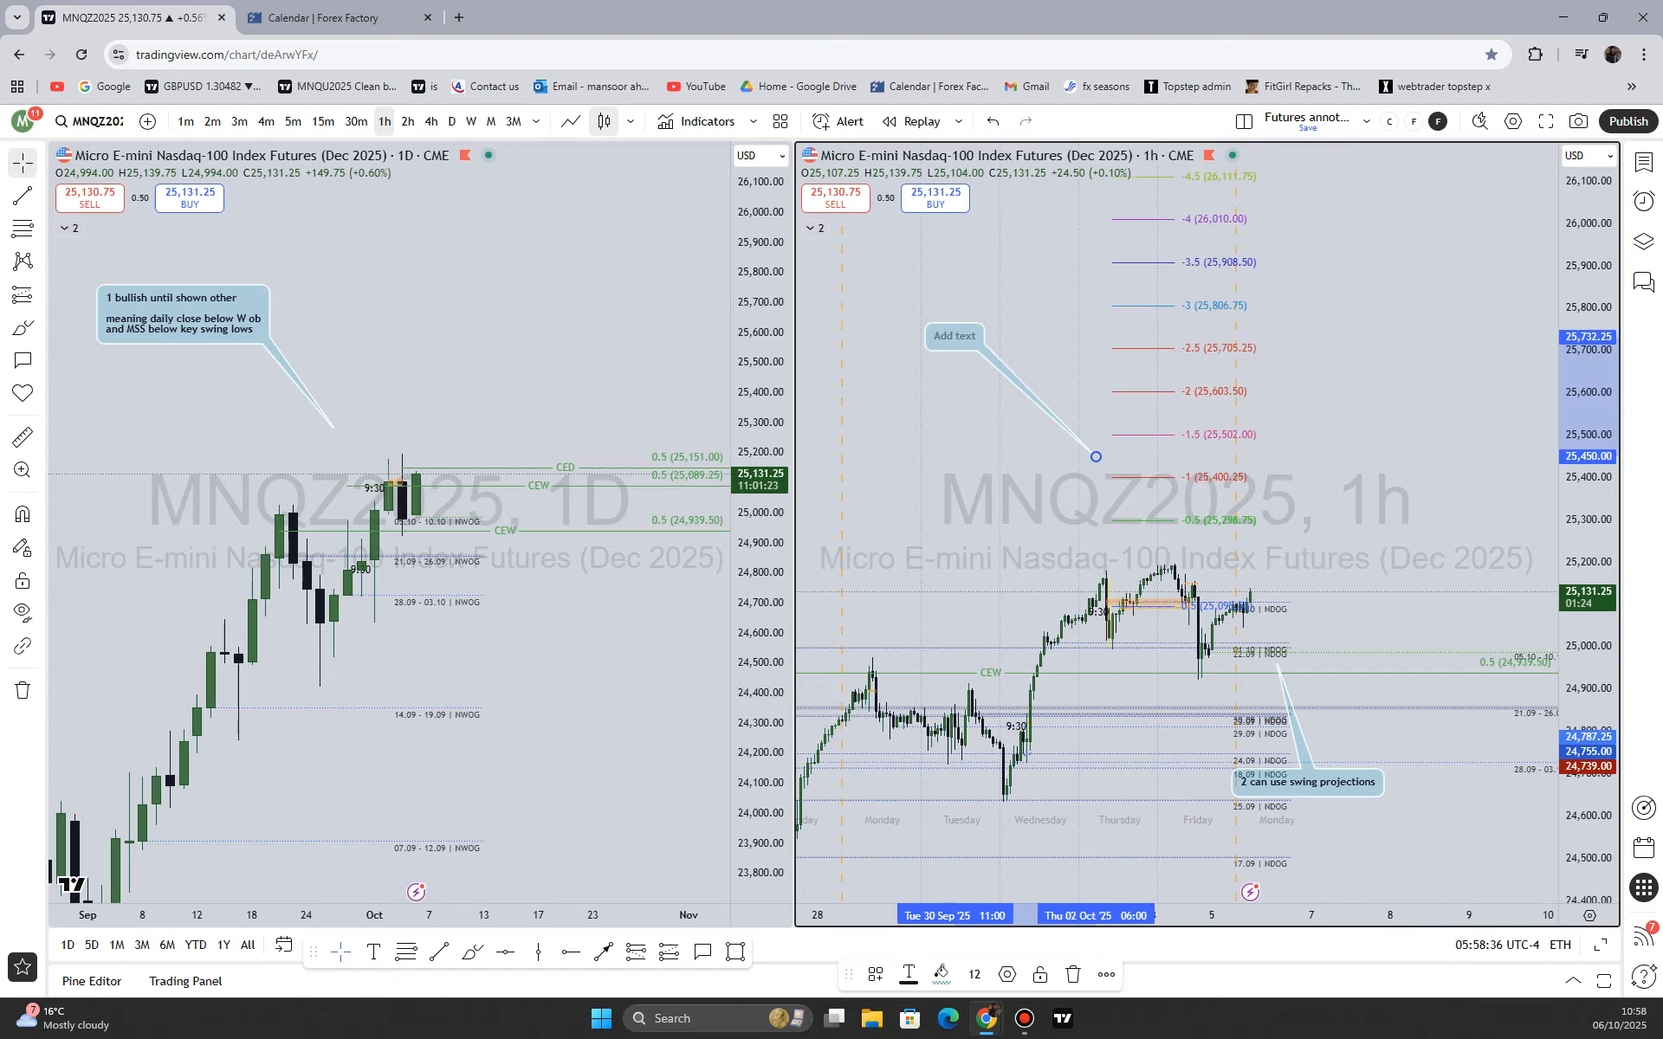
pyautogui.write('3 Key swing lv')
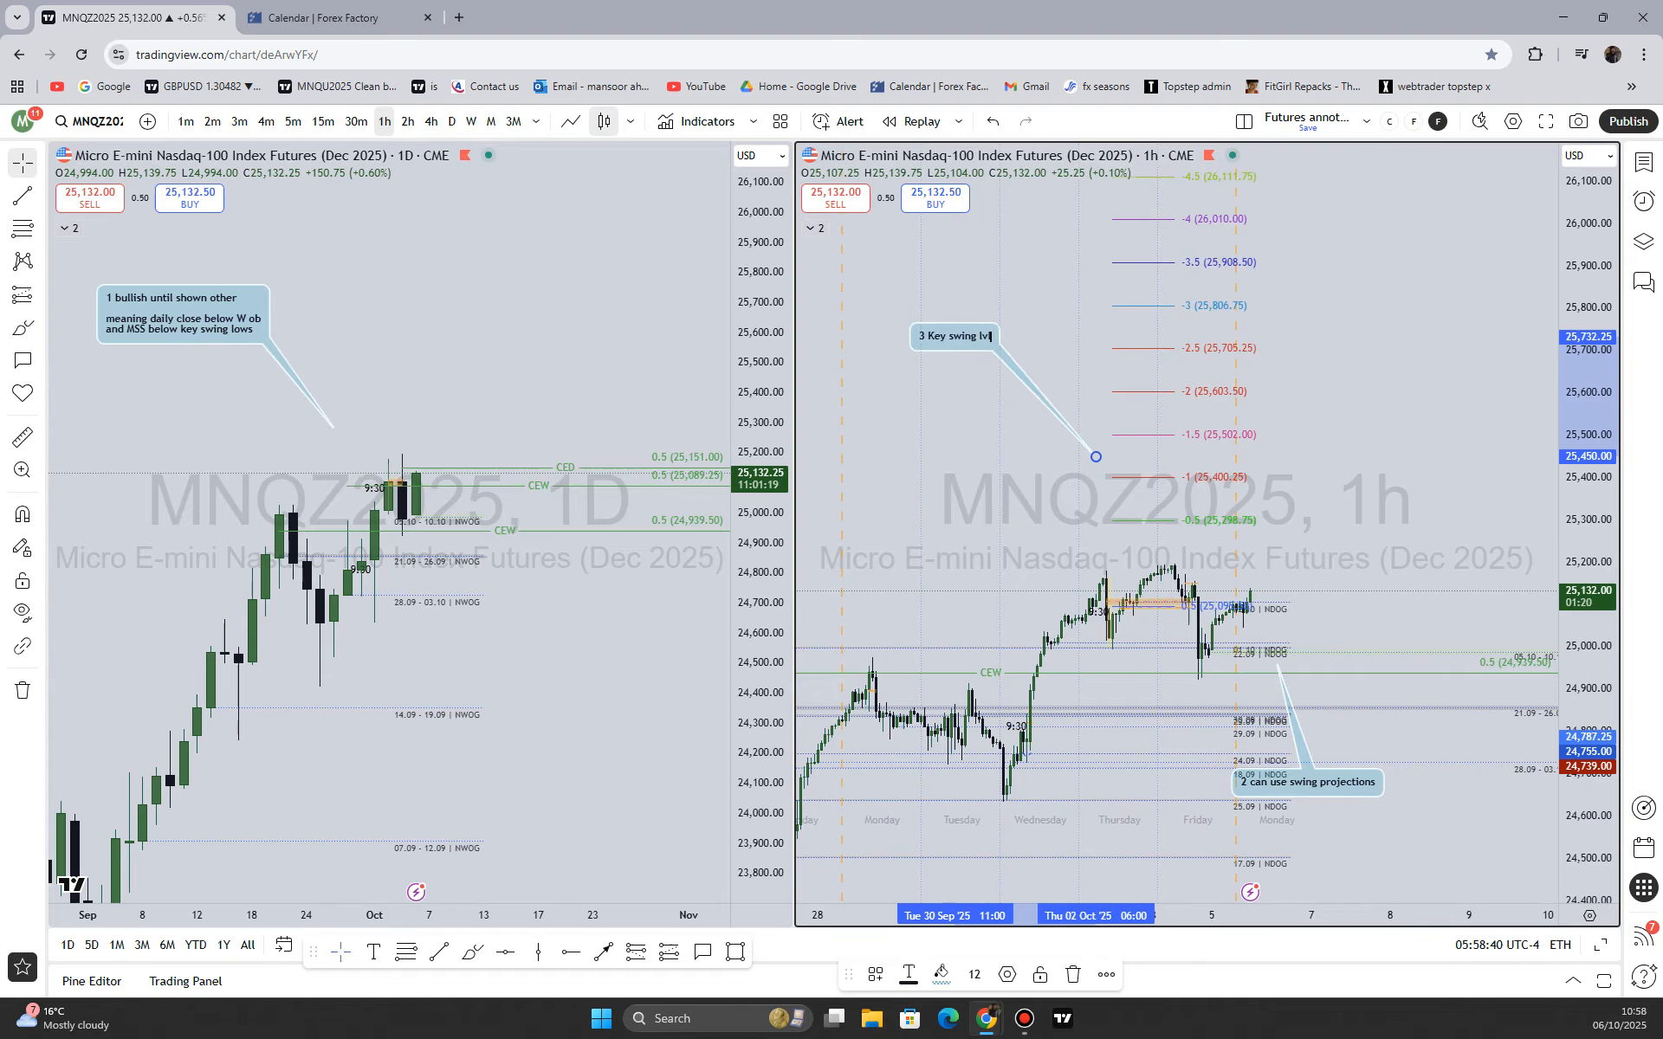
pyautogui.write('ls to aim for as DOL')
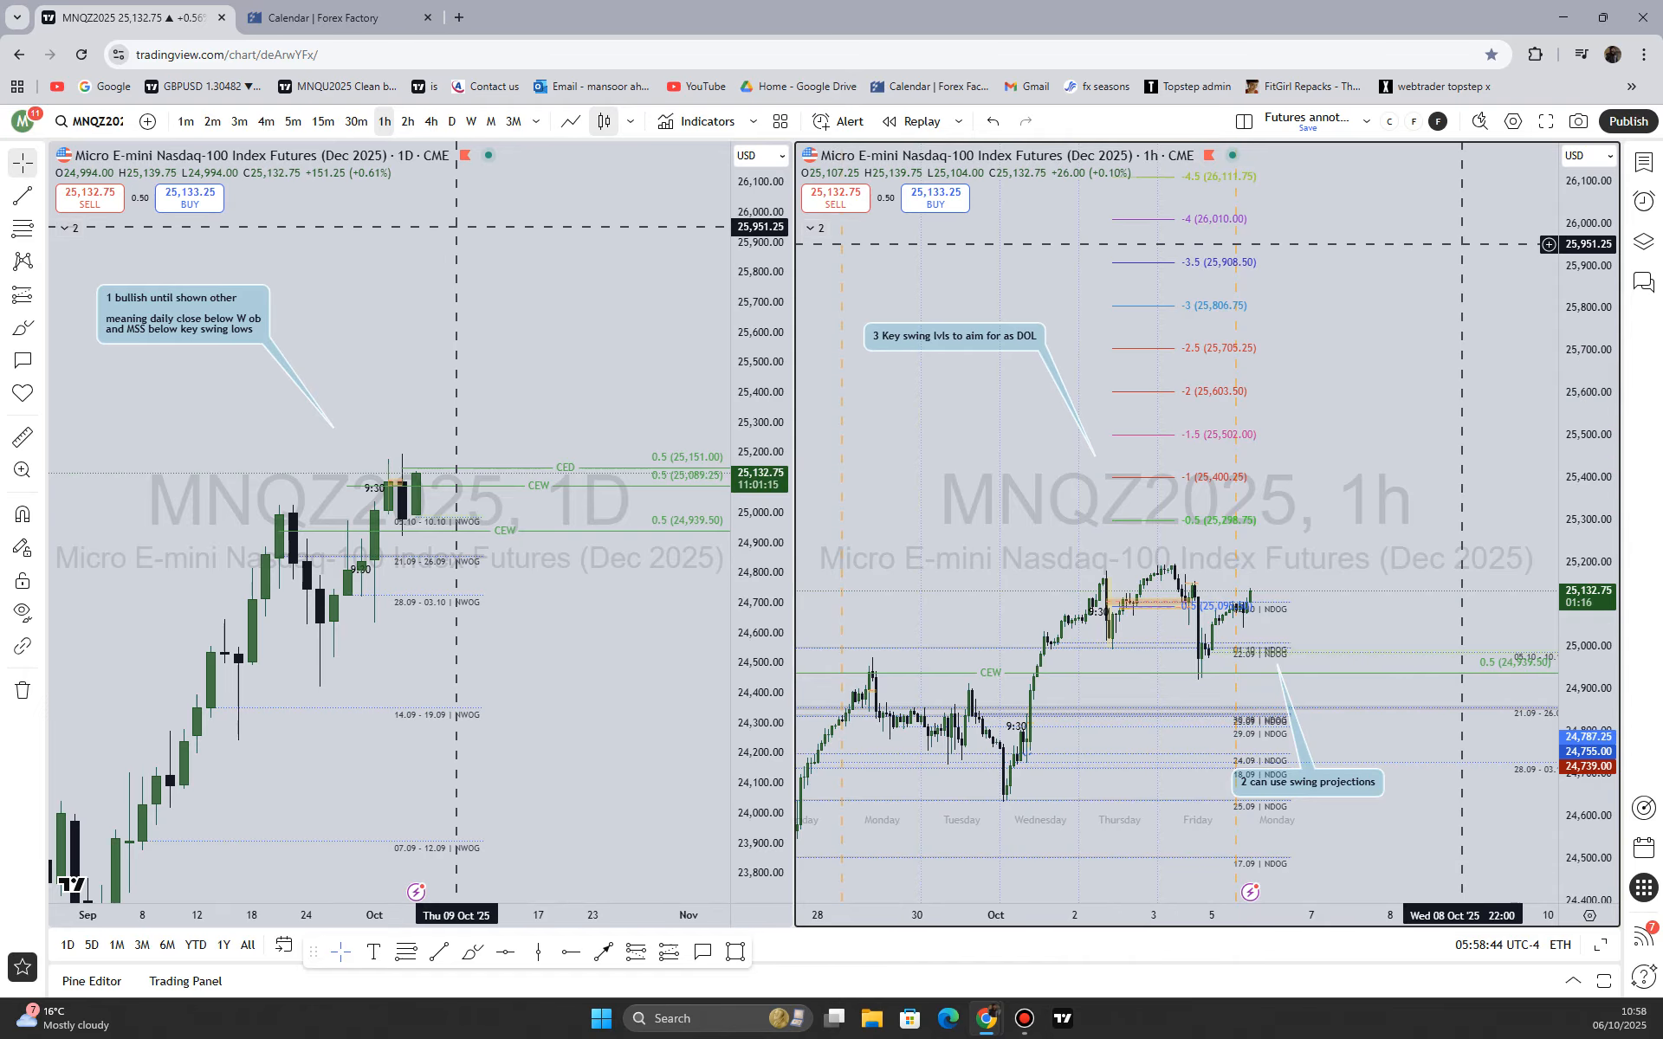
# Copy a link to the annotated chart's image and open the watchlist
pyautogui.click(1577, 121)
pyautogui.click(1489, 266)
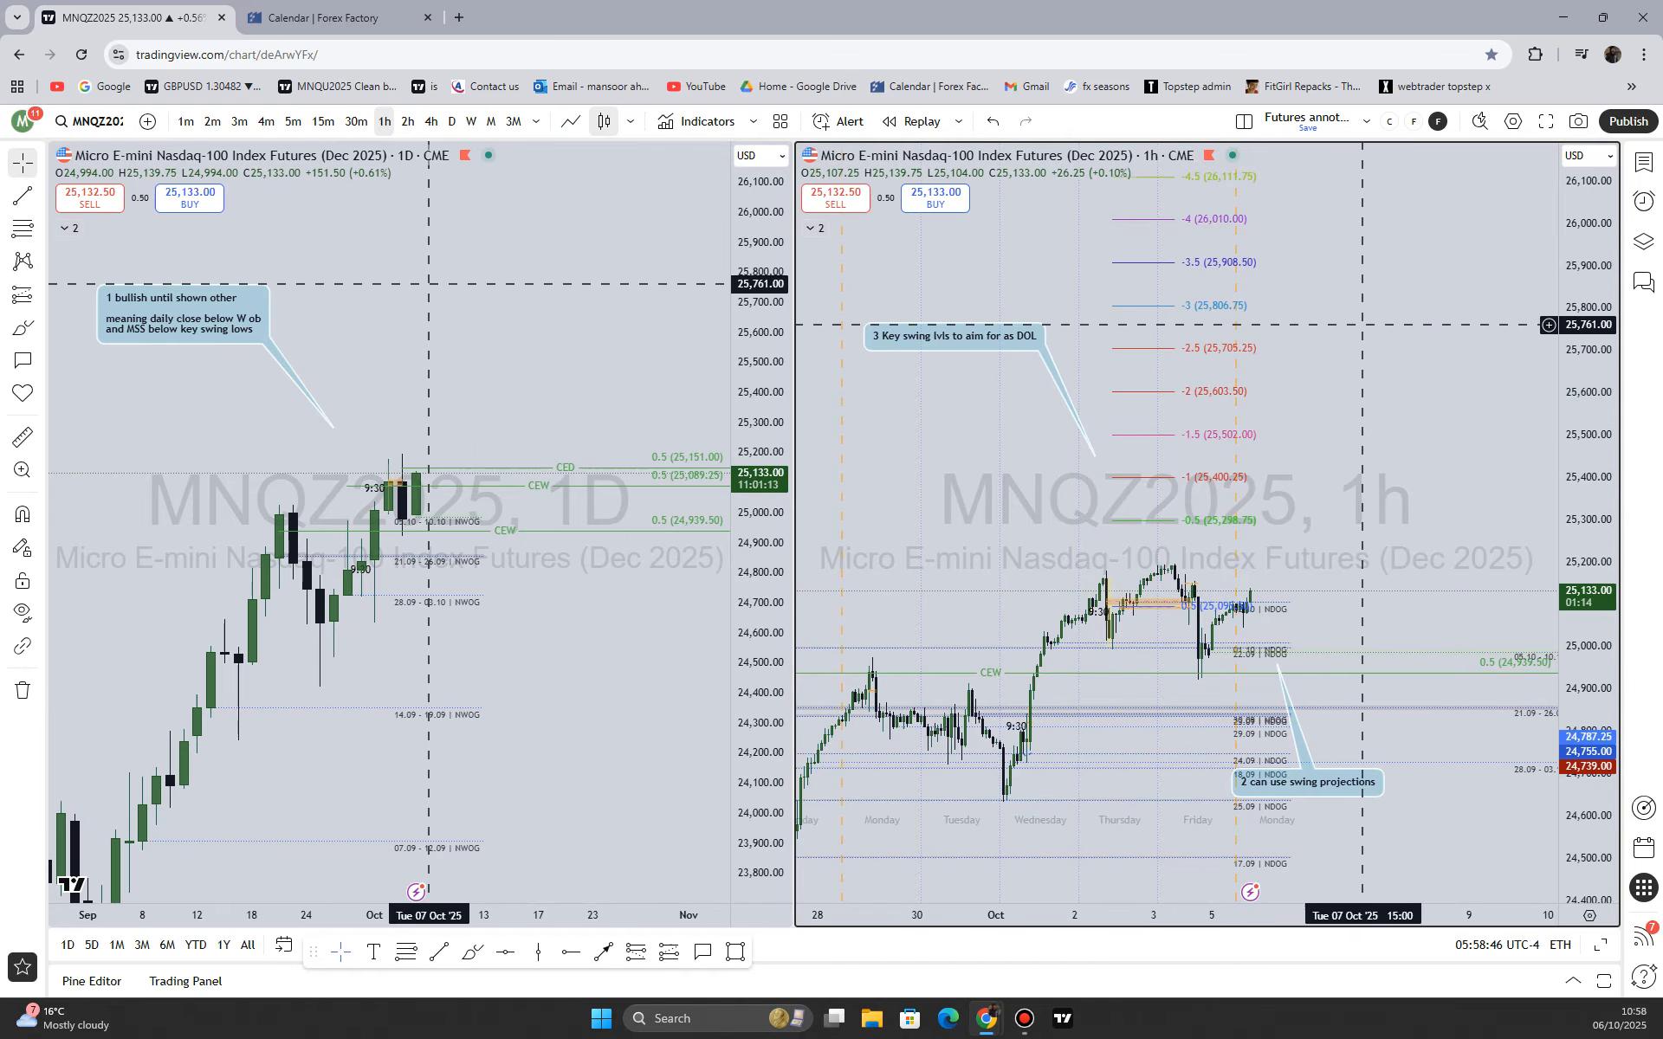
pyautogui.click(1643, 162)
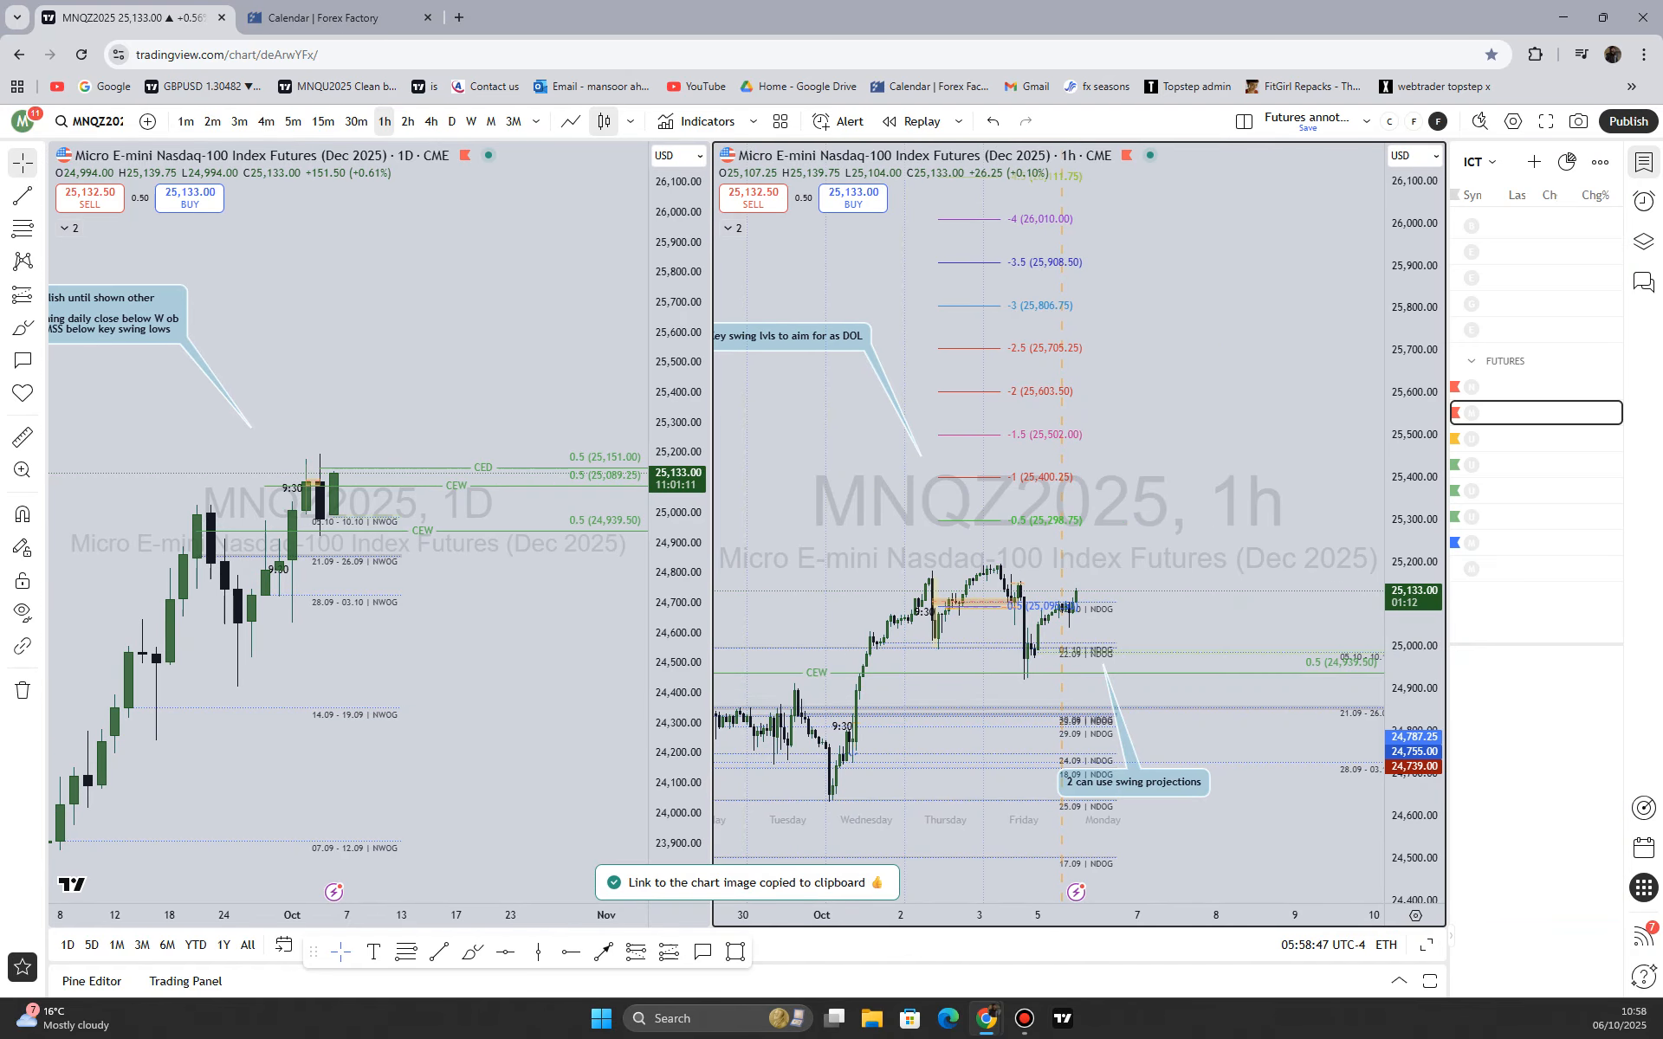
# Switch the daily chart to the NQ1! symbol from the futures watchlist, leaving the 1-hour chart on MNQZ2025
pyautogui.click(475, 379)
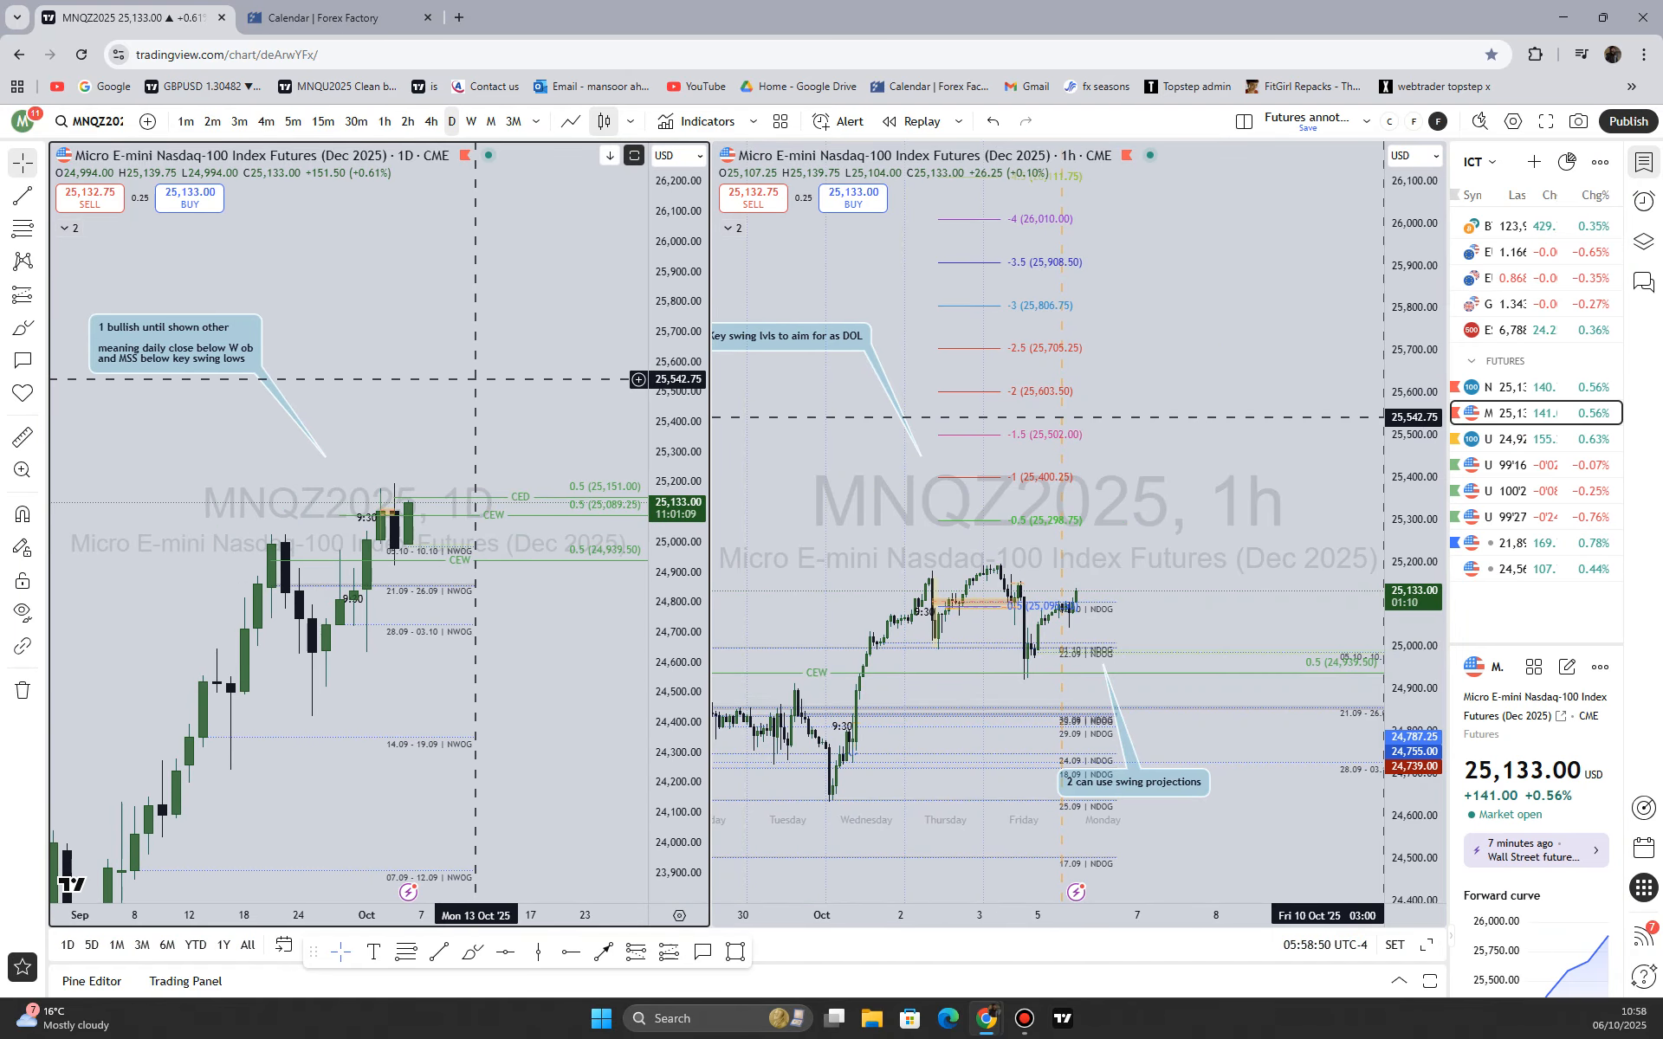
pyautogui.press('Down')
pyautogui.press('Down')
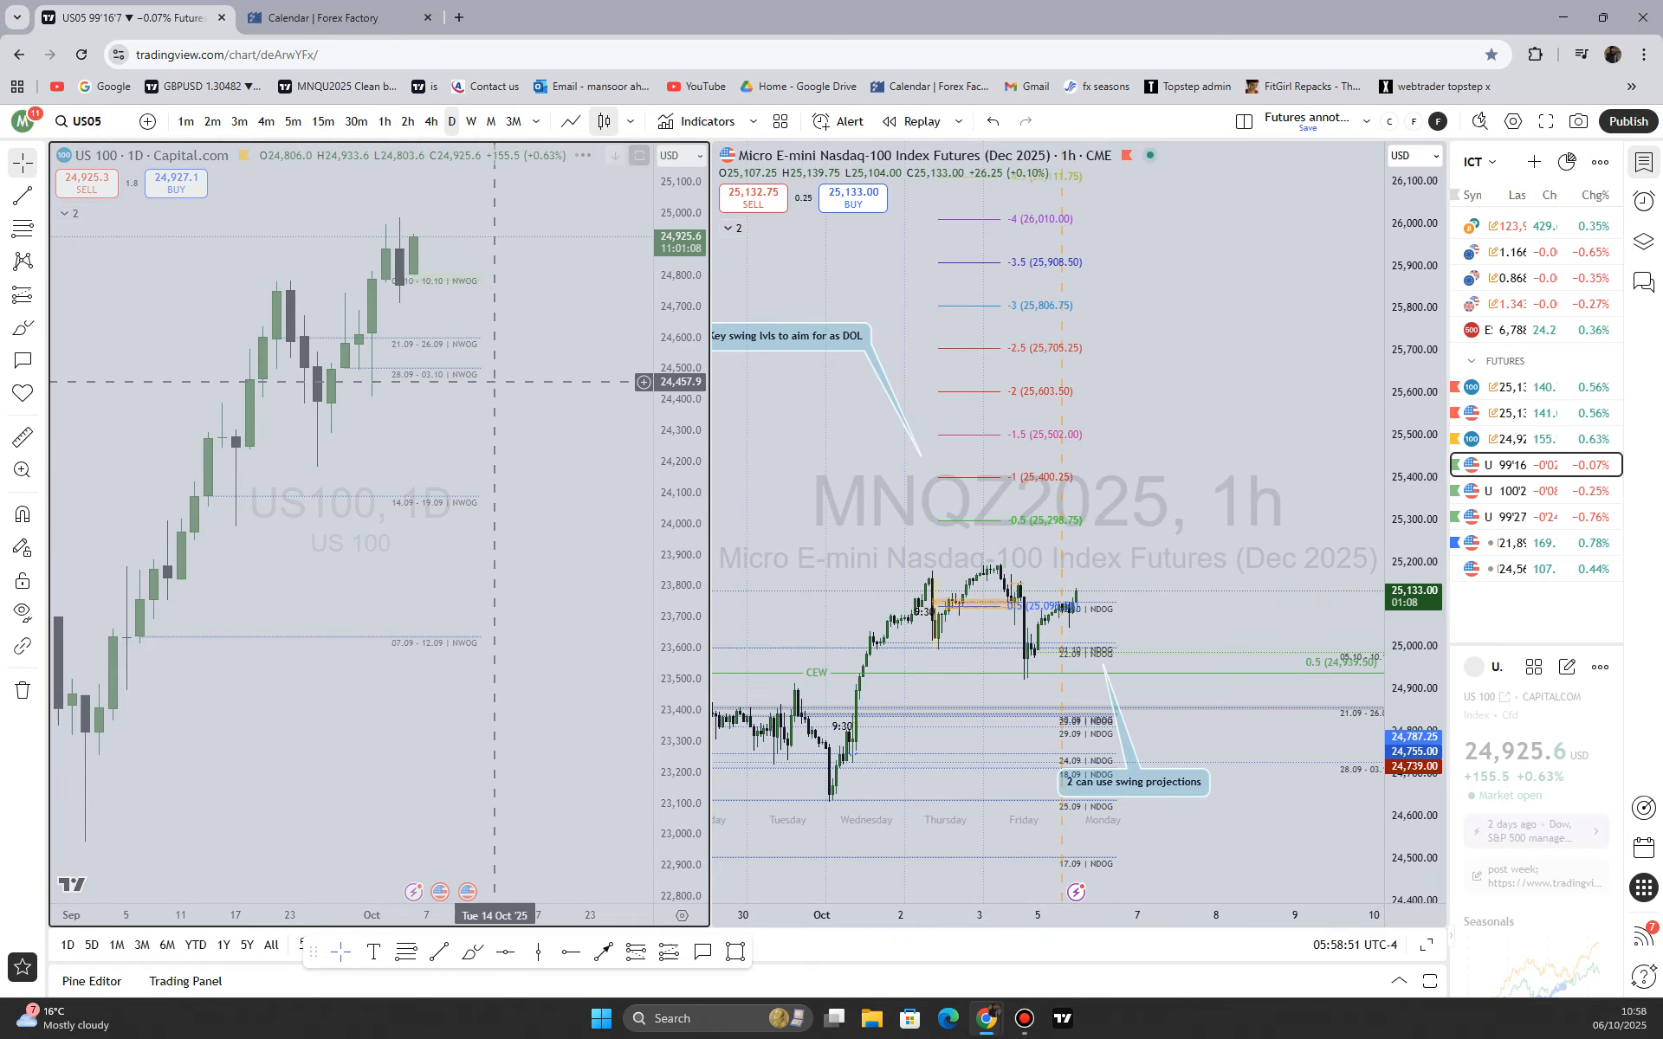
pyautogui.press('Up')
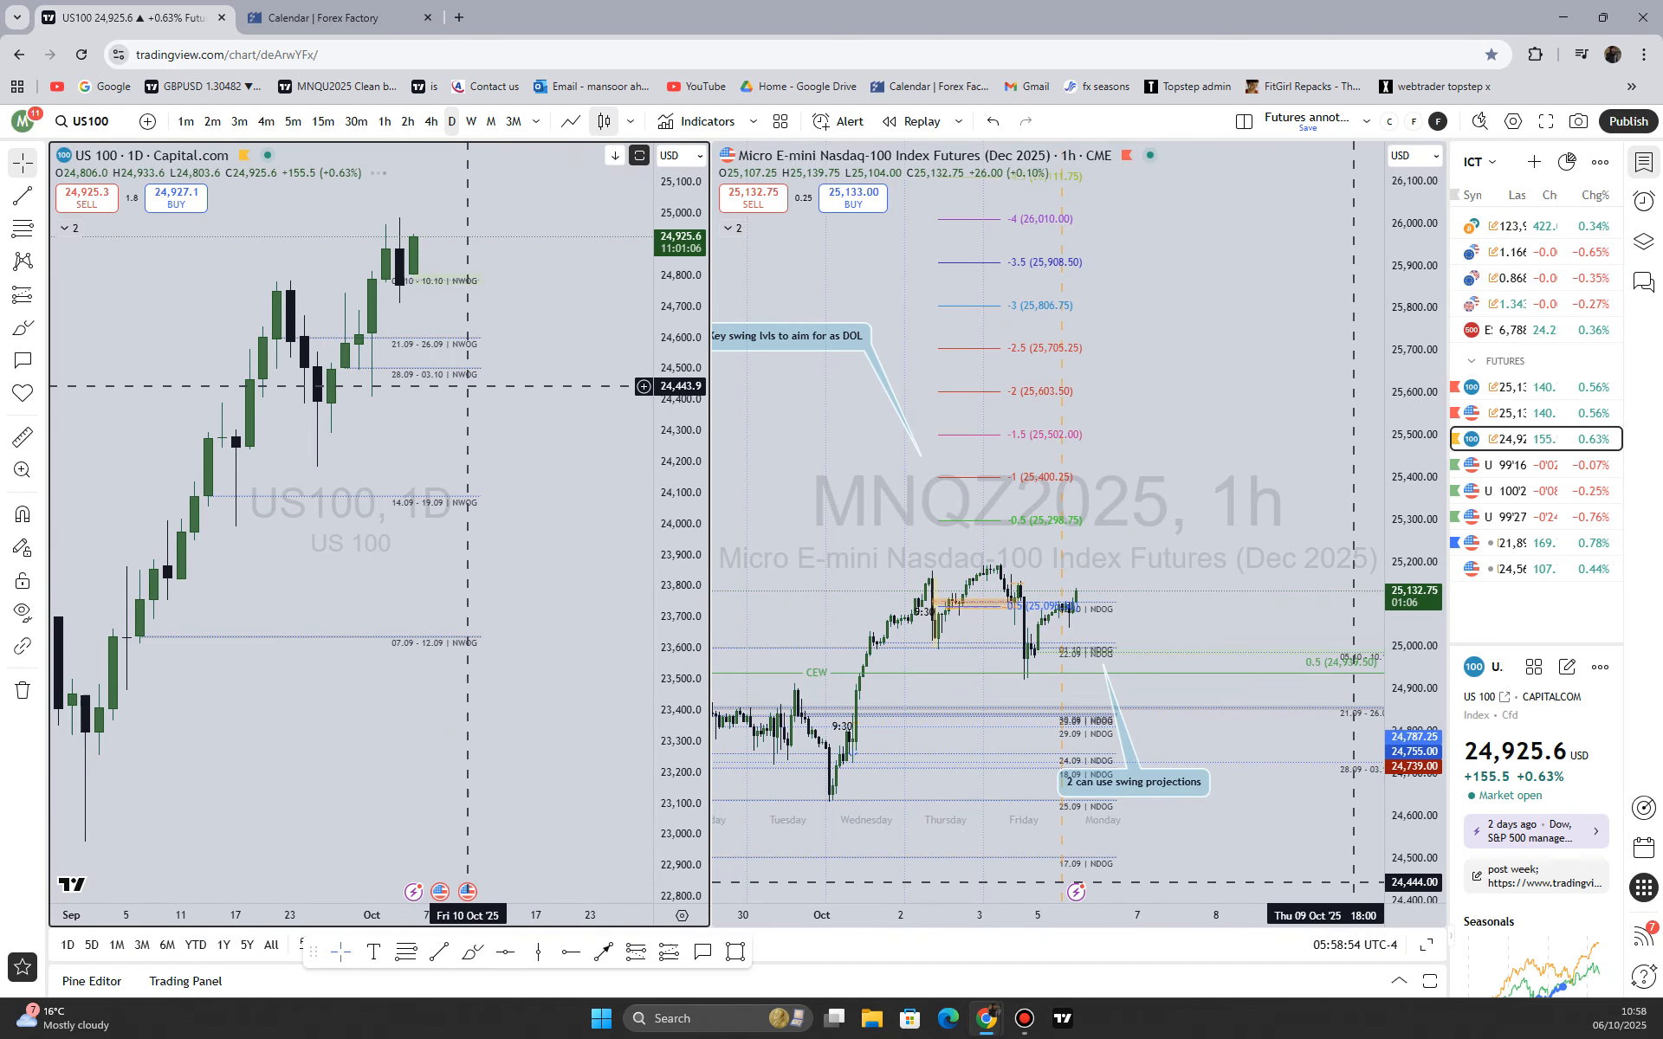
pyautogui.press('Up')
pyautogui.press('Up')
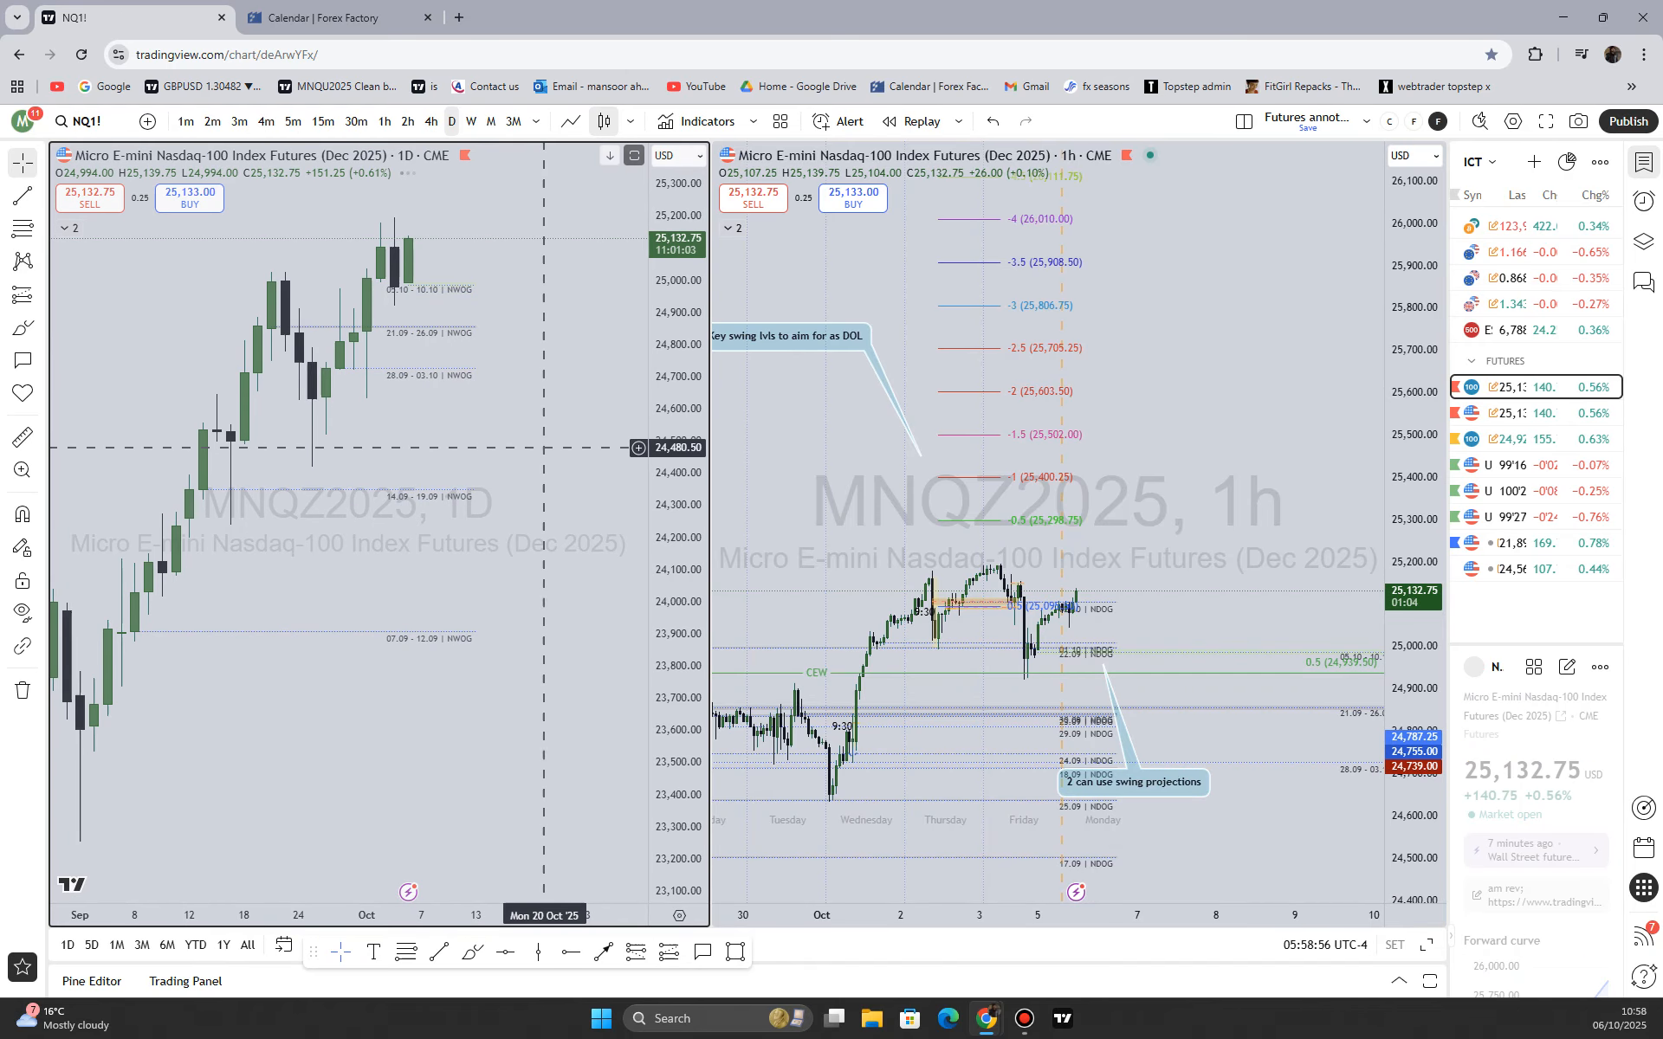
pyautogui.click(550, 595)
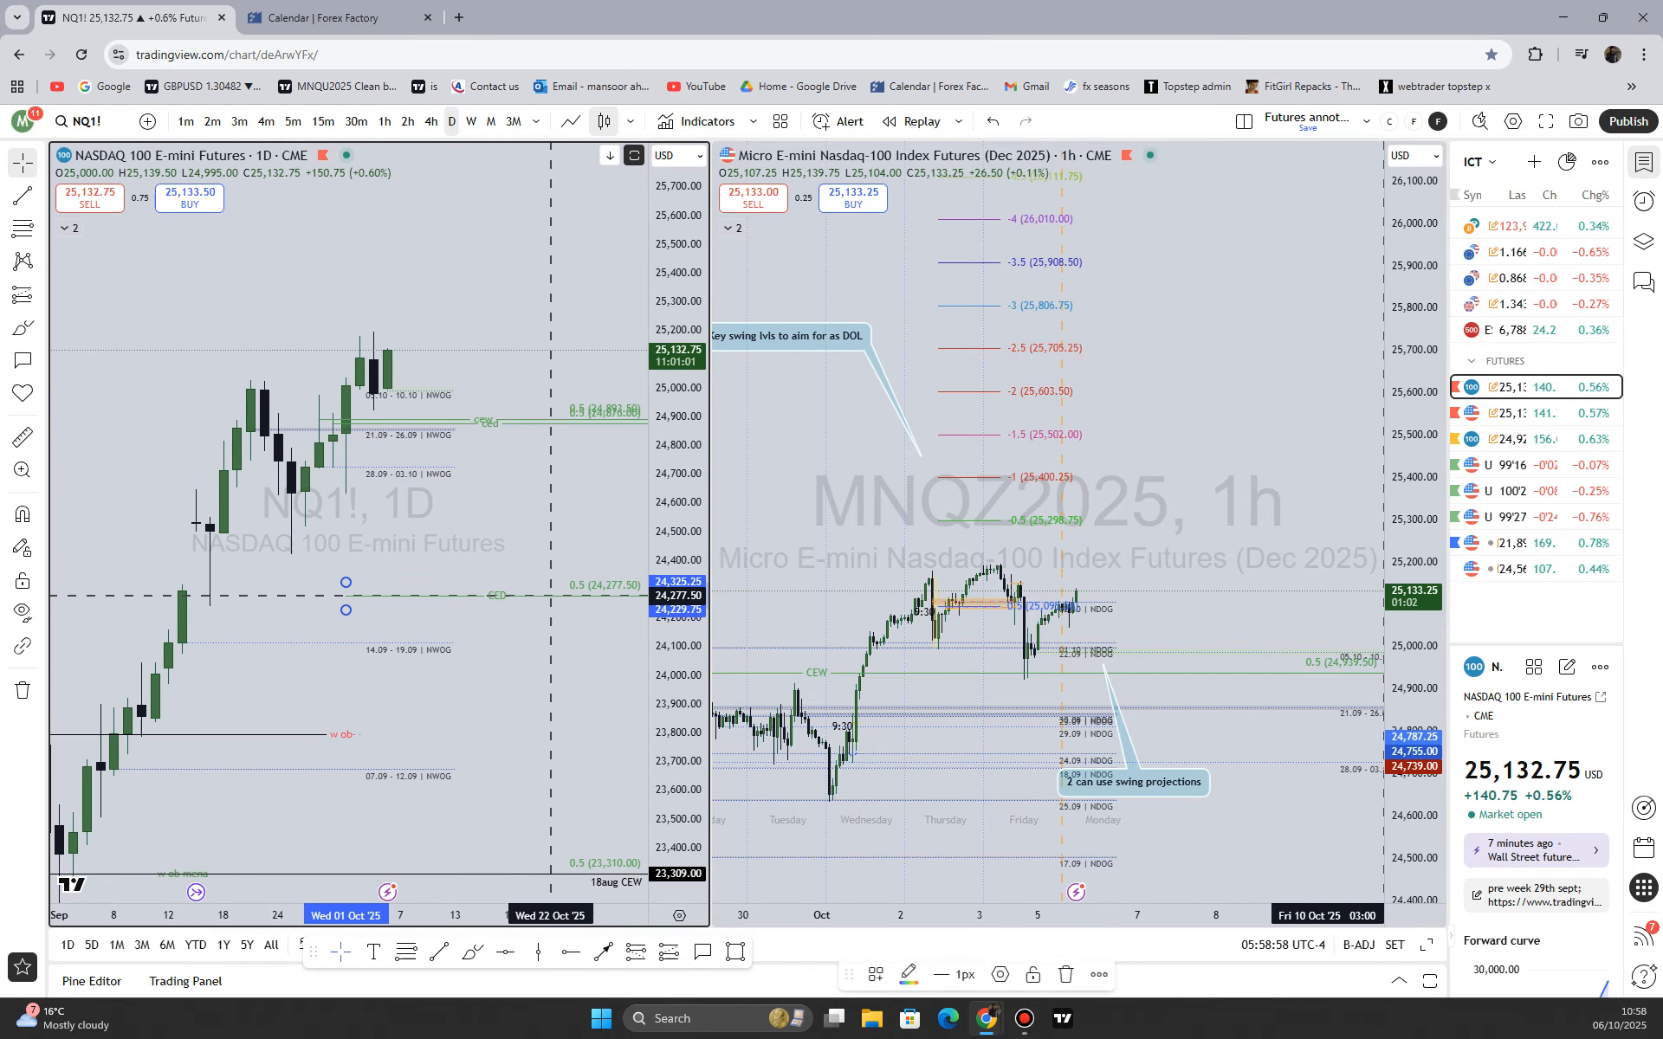
pyautogui.moveTo(550, 594); pyautogui.dragTo(550, 453)
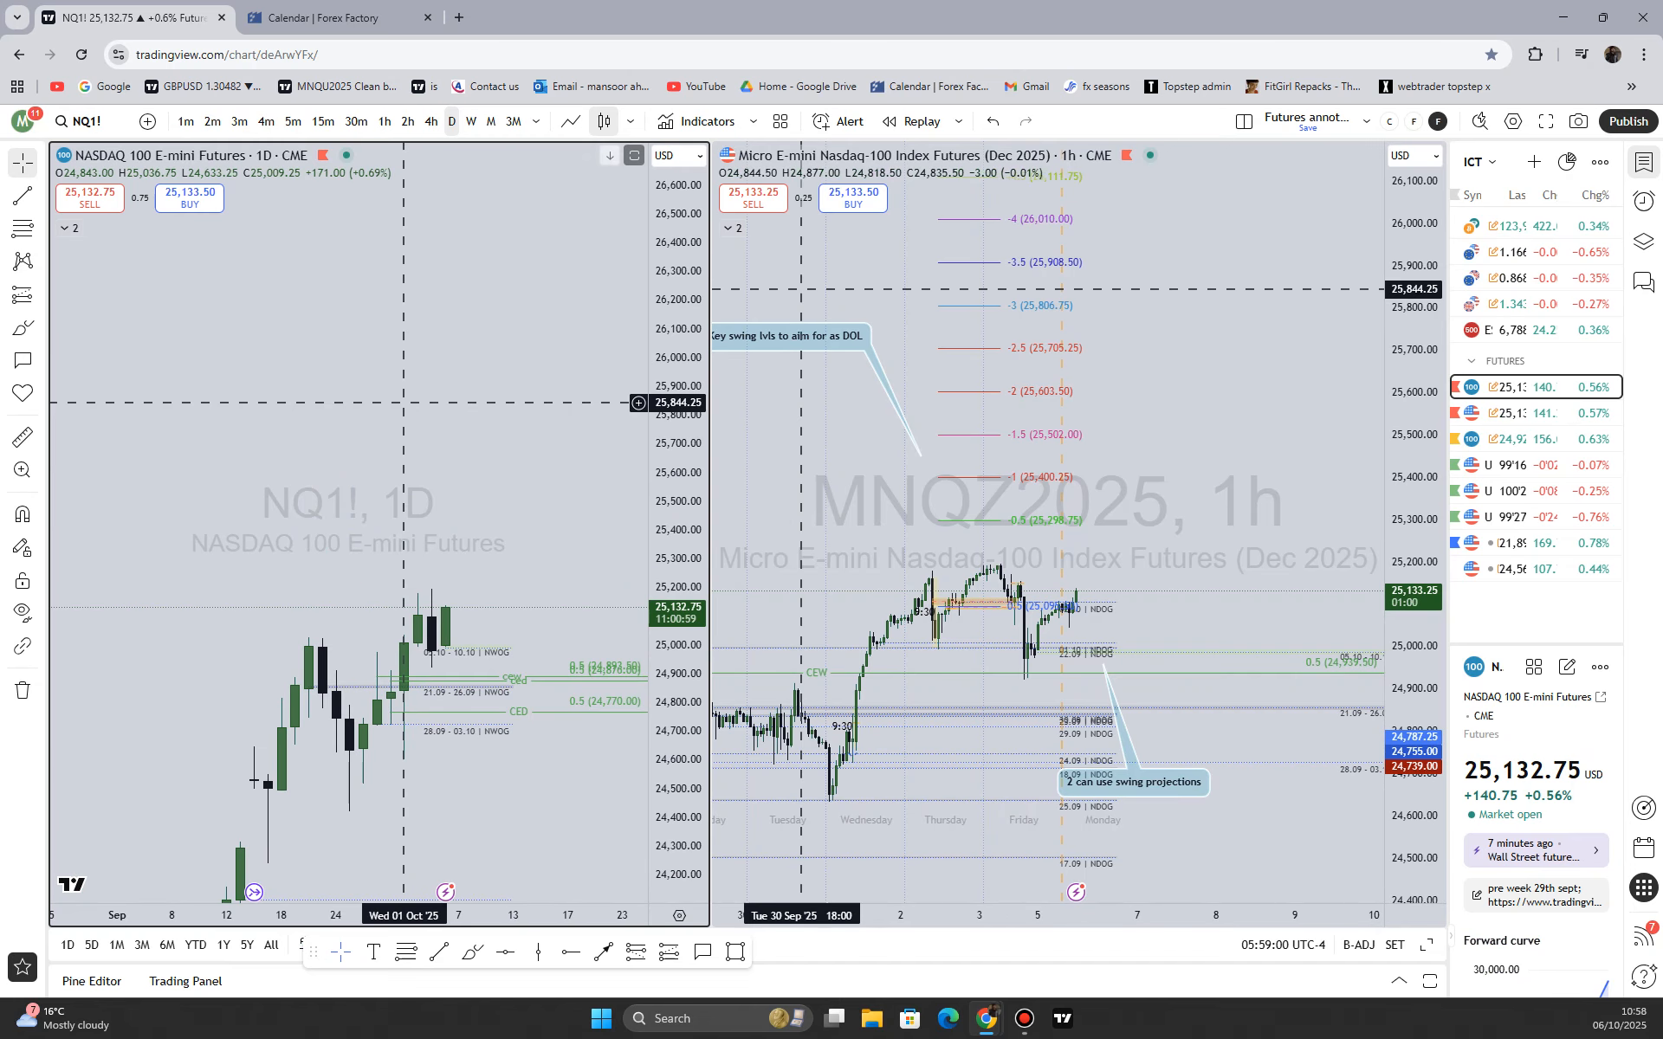
# Add a symbol note to NQ1! reading "pre week;" with the copied chart image link on the following line
pyautogui.click(1535, 895)
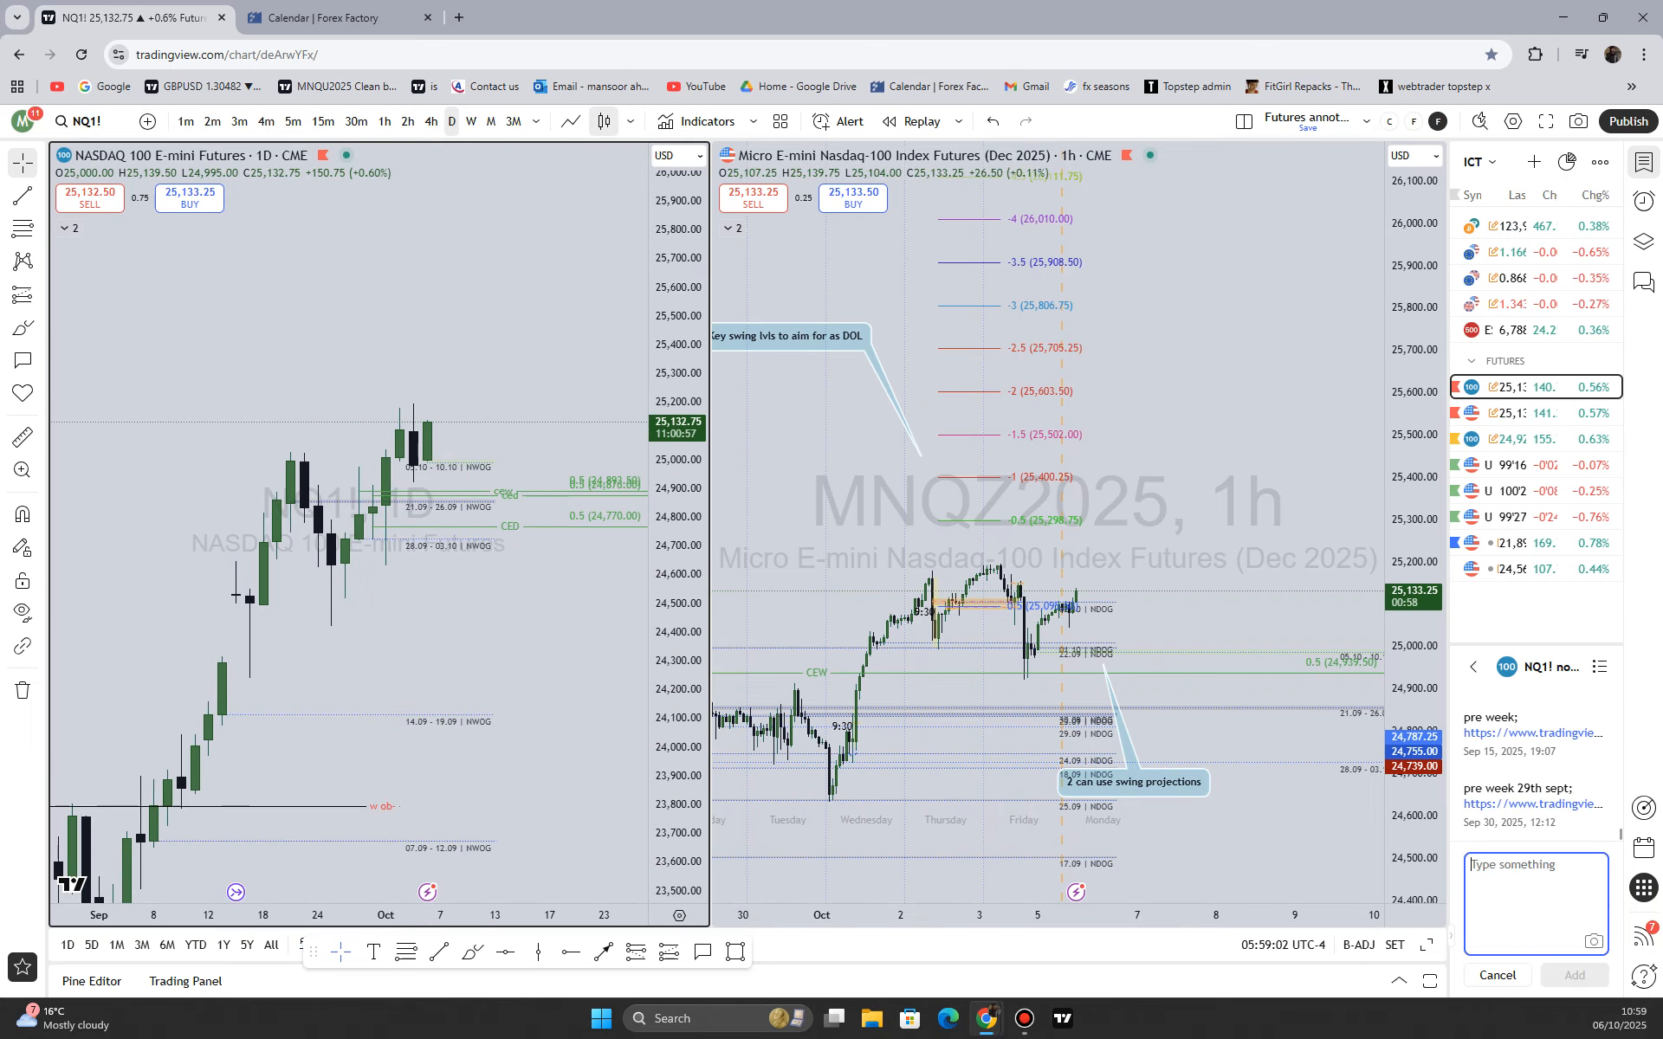
pyautogui.write('pre wee')
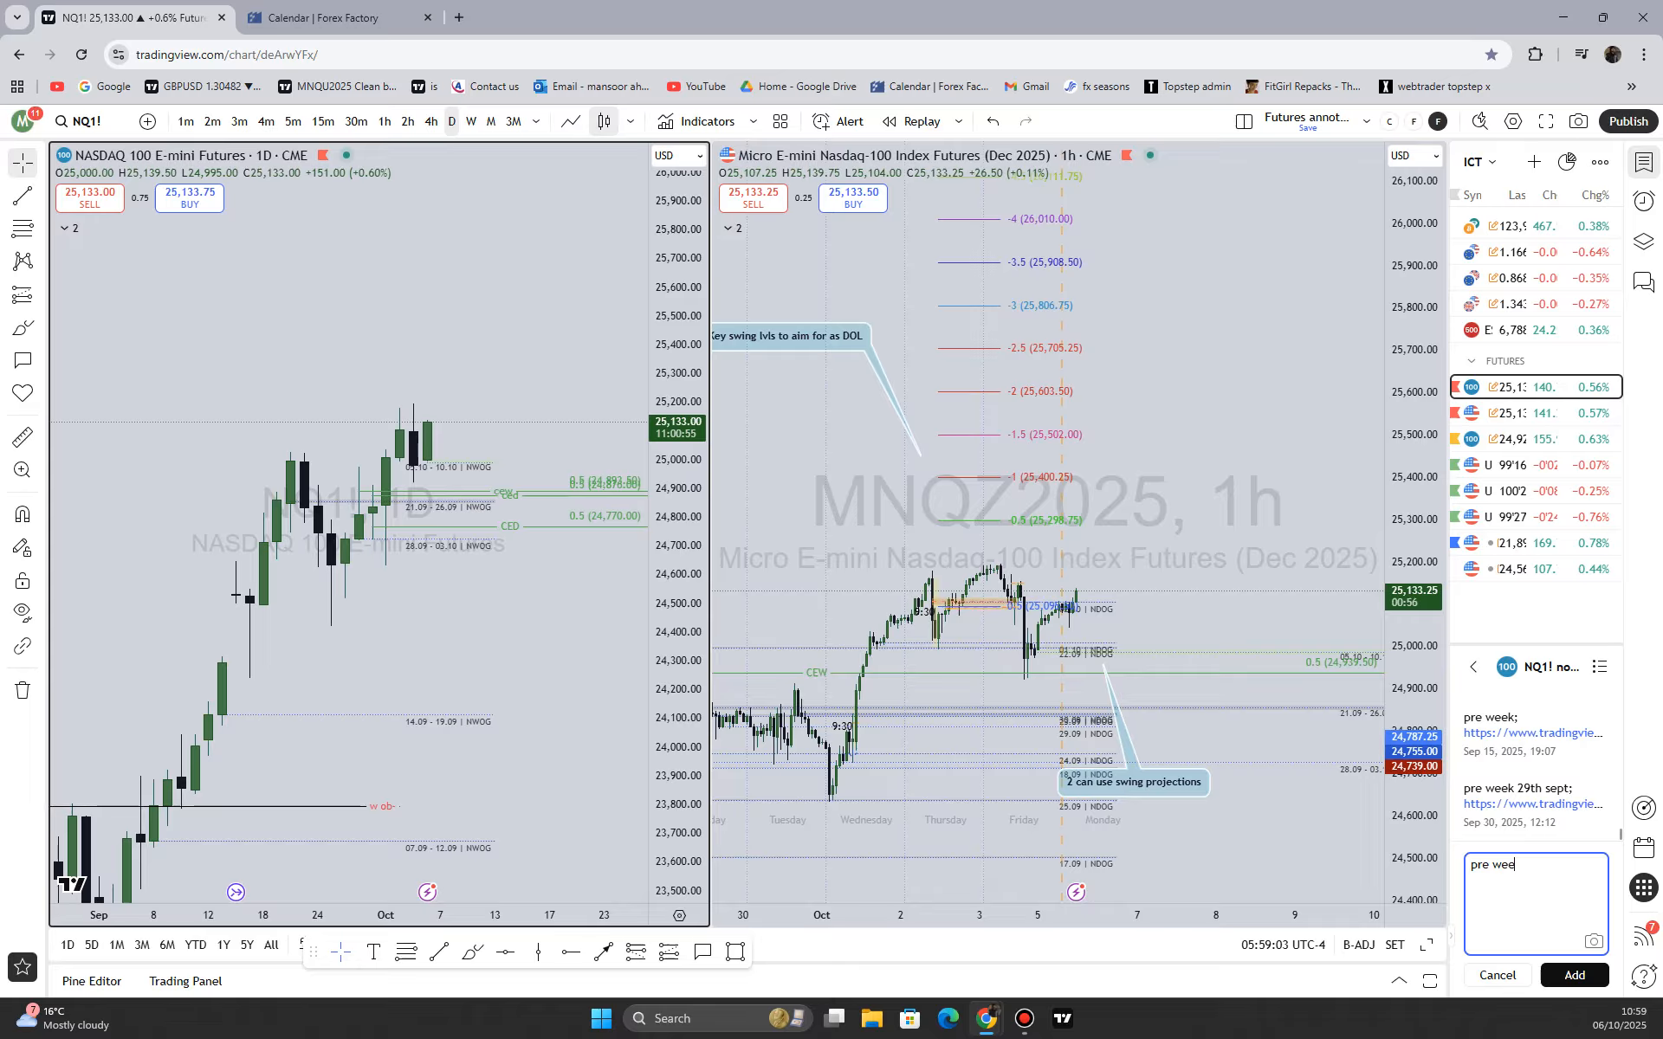
pyautogui.write('k;')
pyautogui.press('Return')
pyautogui.write('https://www.tradingview.com/x/M4Fly0MX/')
pyautogui.click(1575, 975)
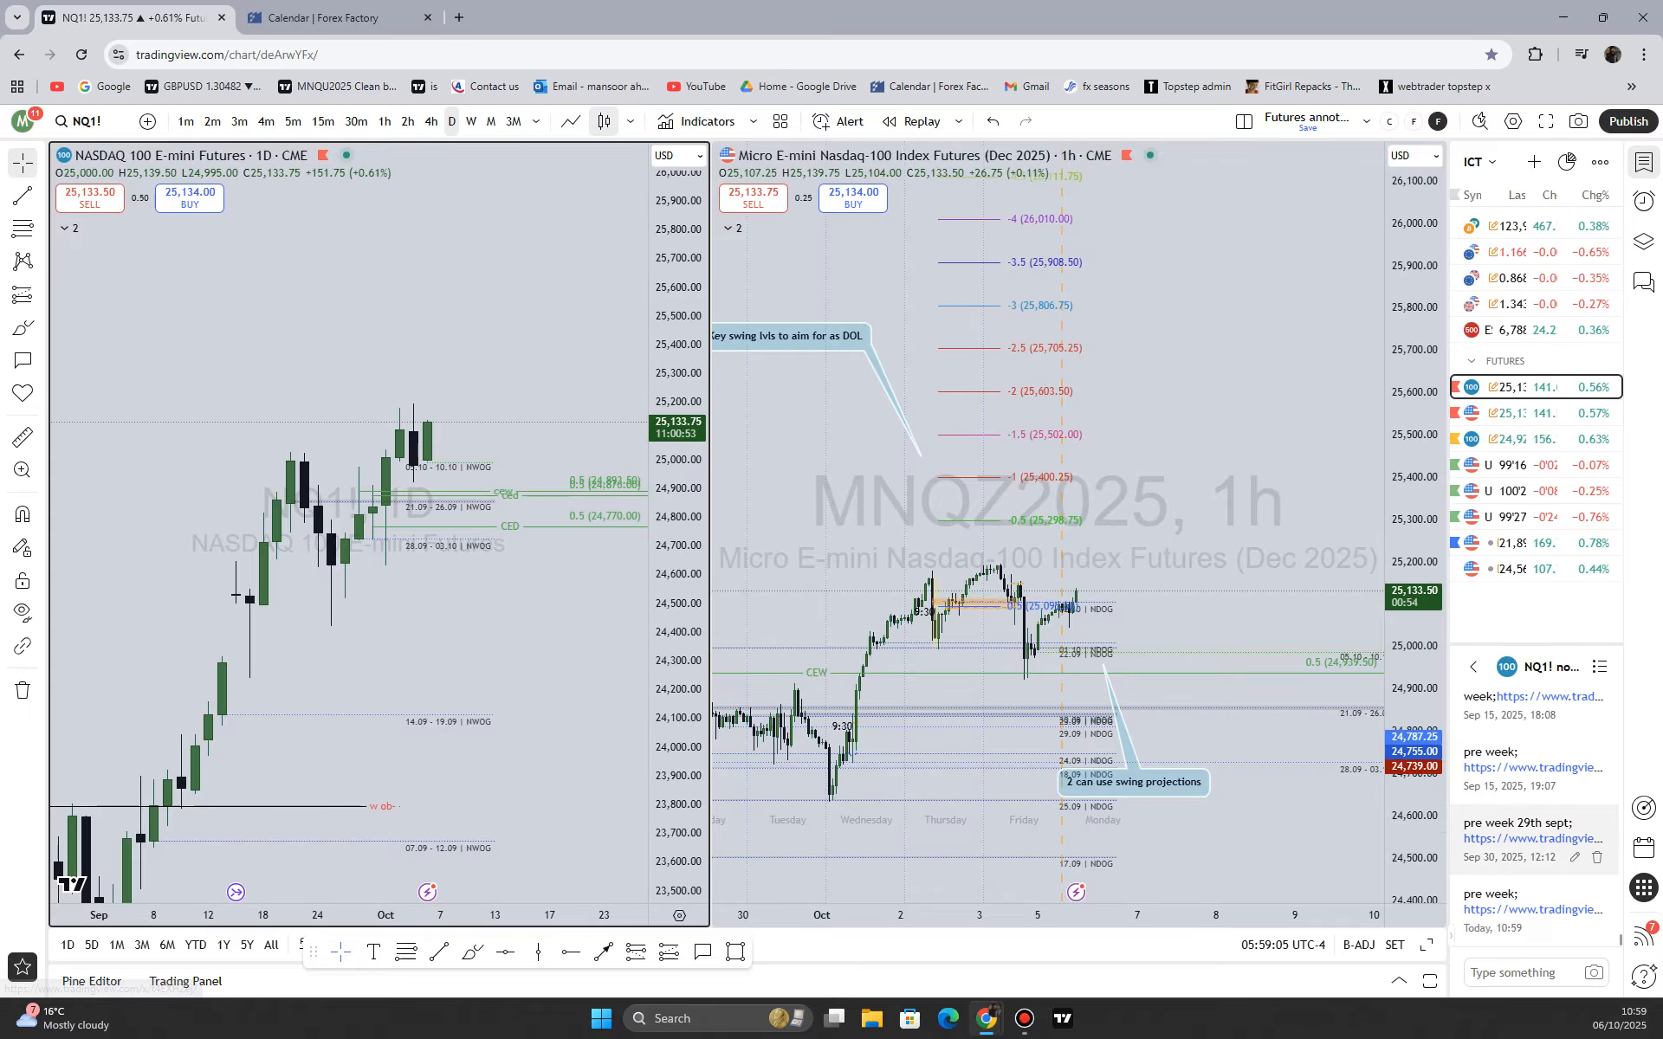
# Open the chart snapshot from the new note's link to check it, return to the charts and hide the watchlist
pyautogui.click(1532, 909)
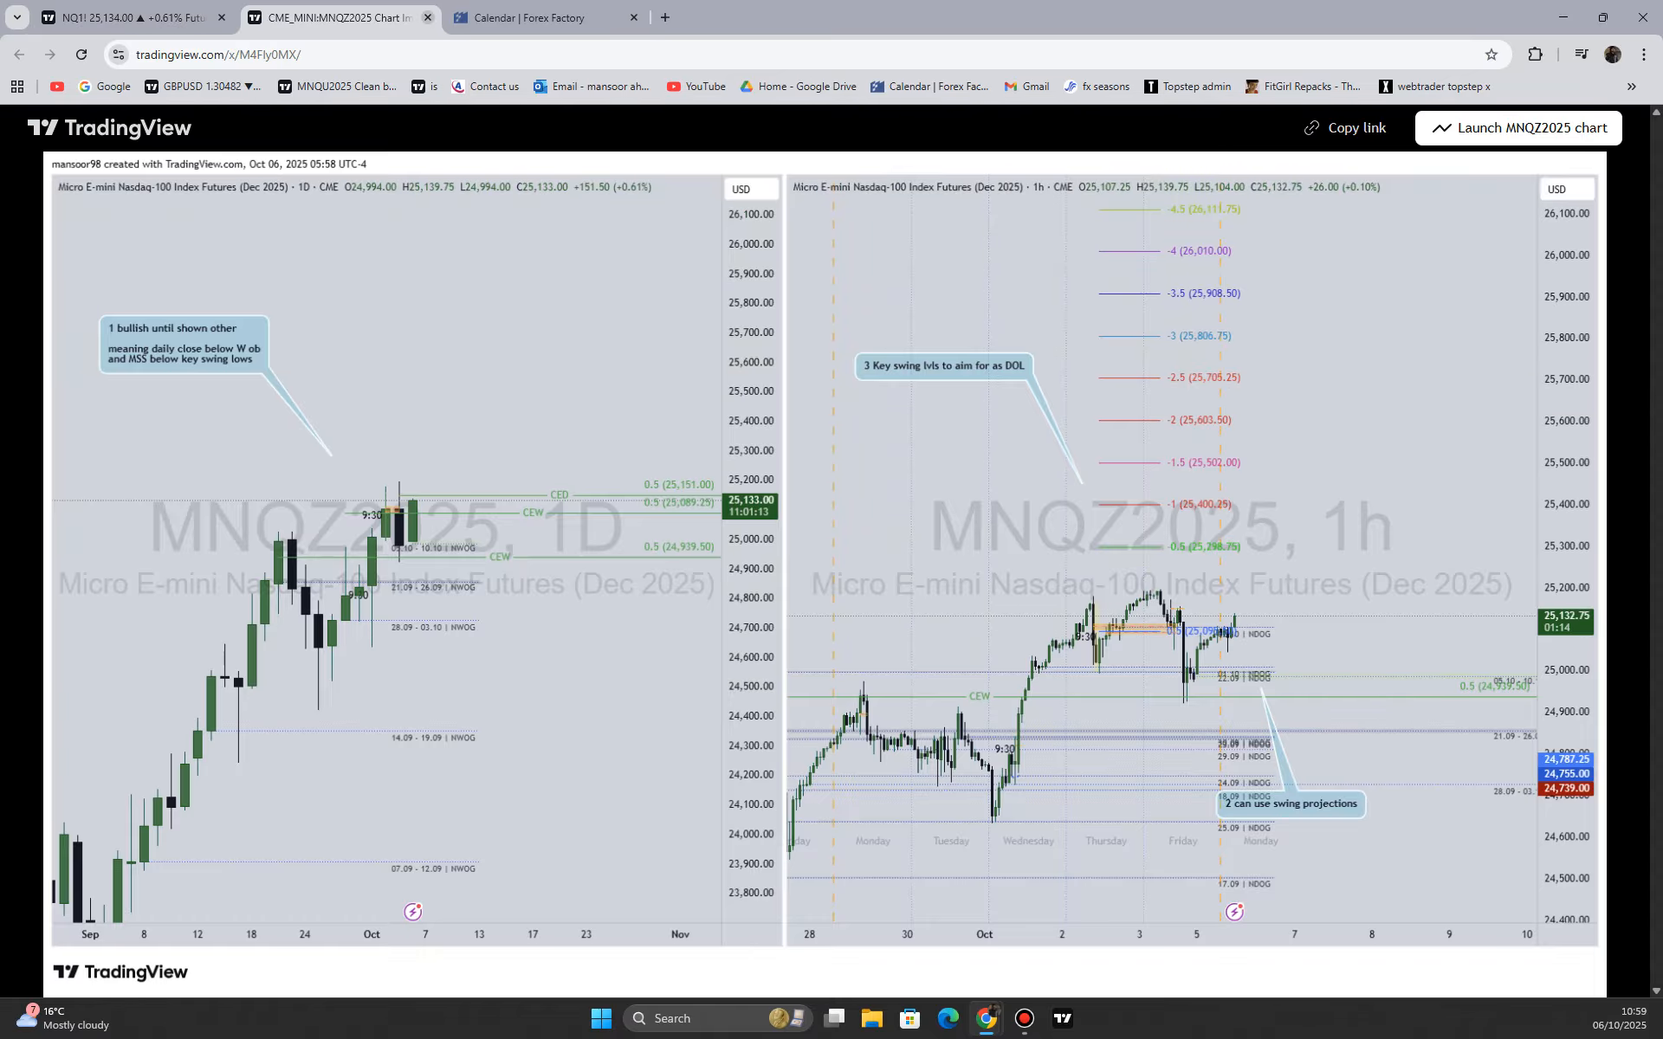
pyautogui.click(427, 17)
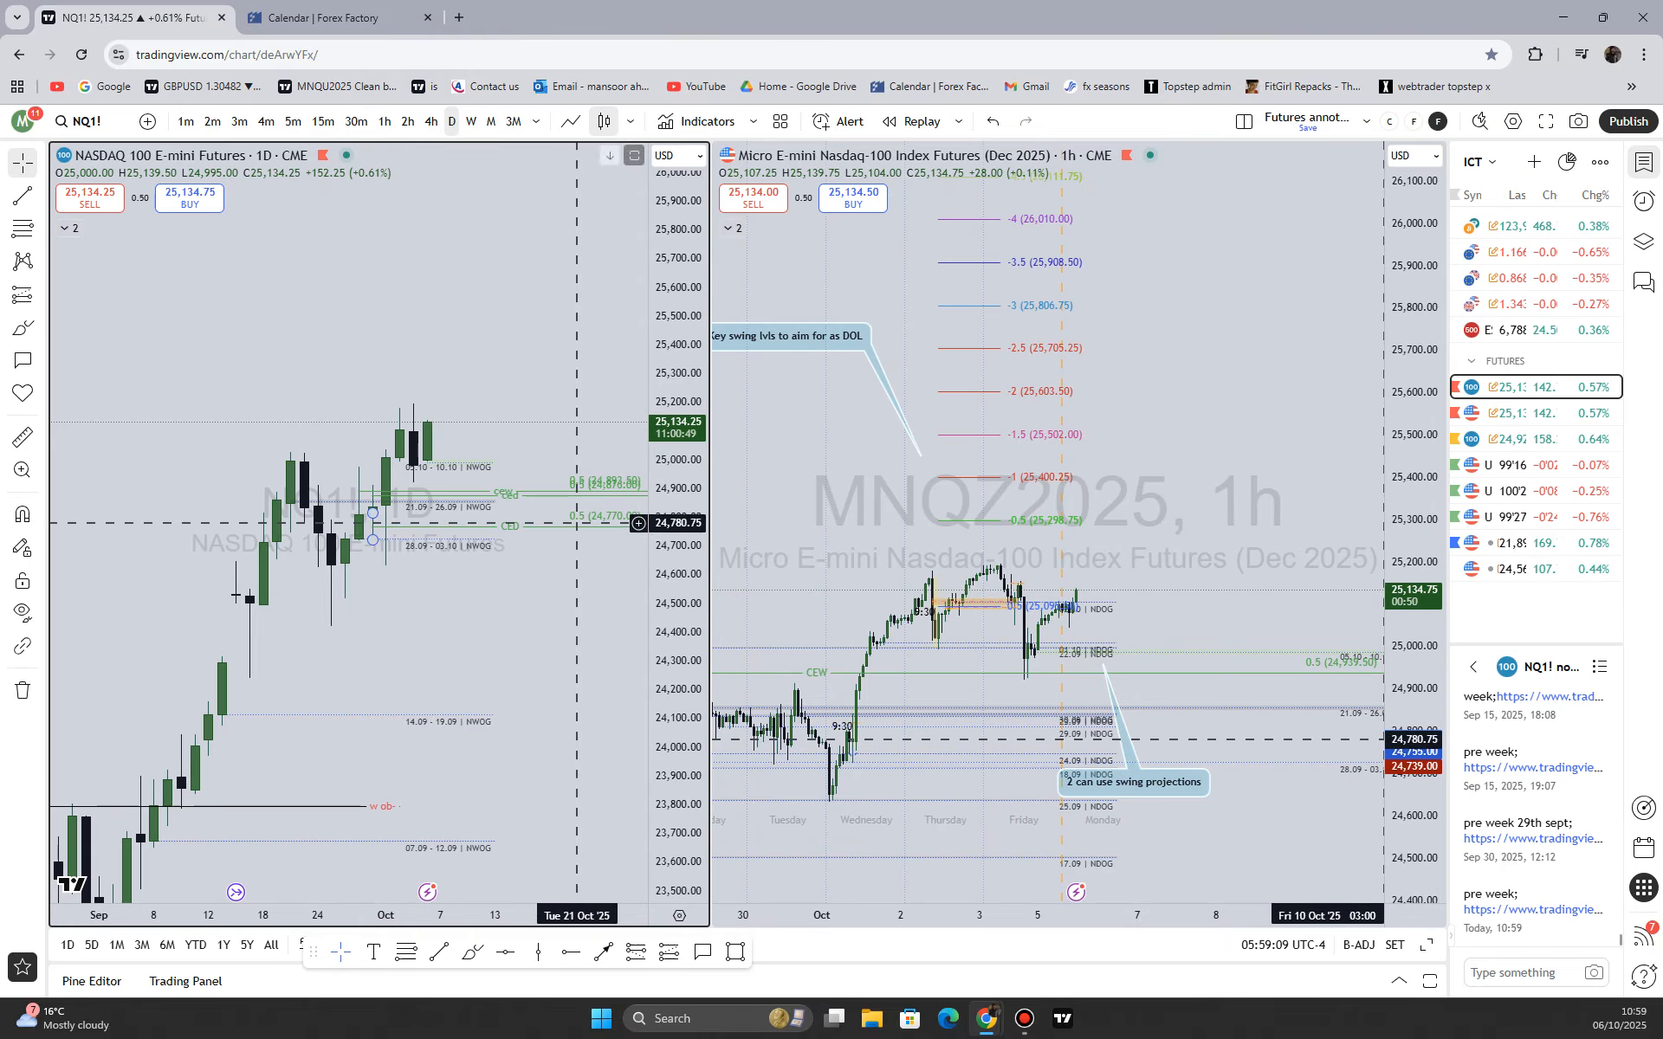
pyautogui.click(1643, 162)
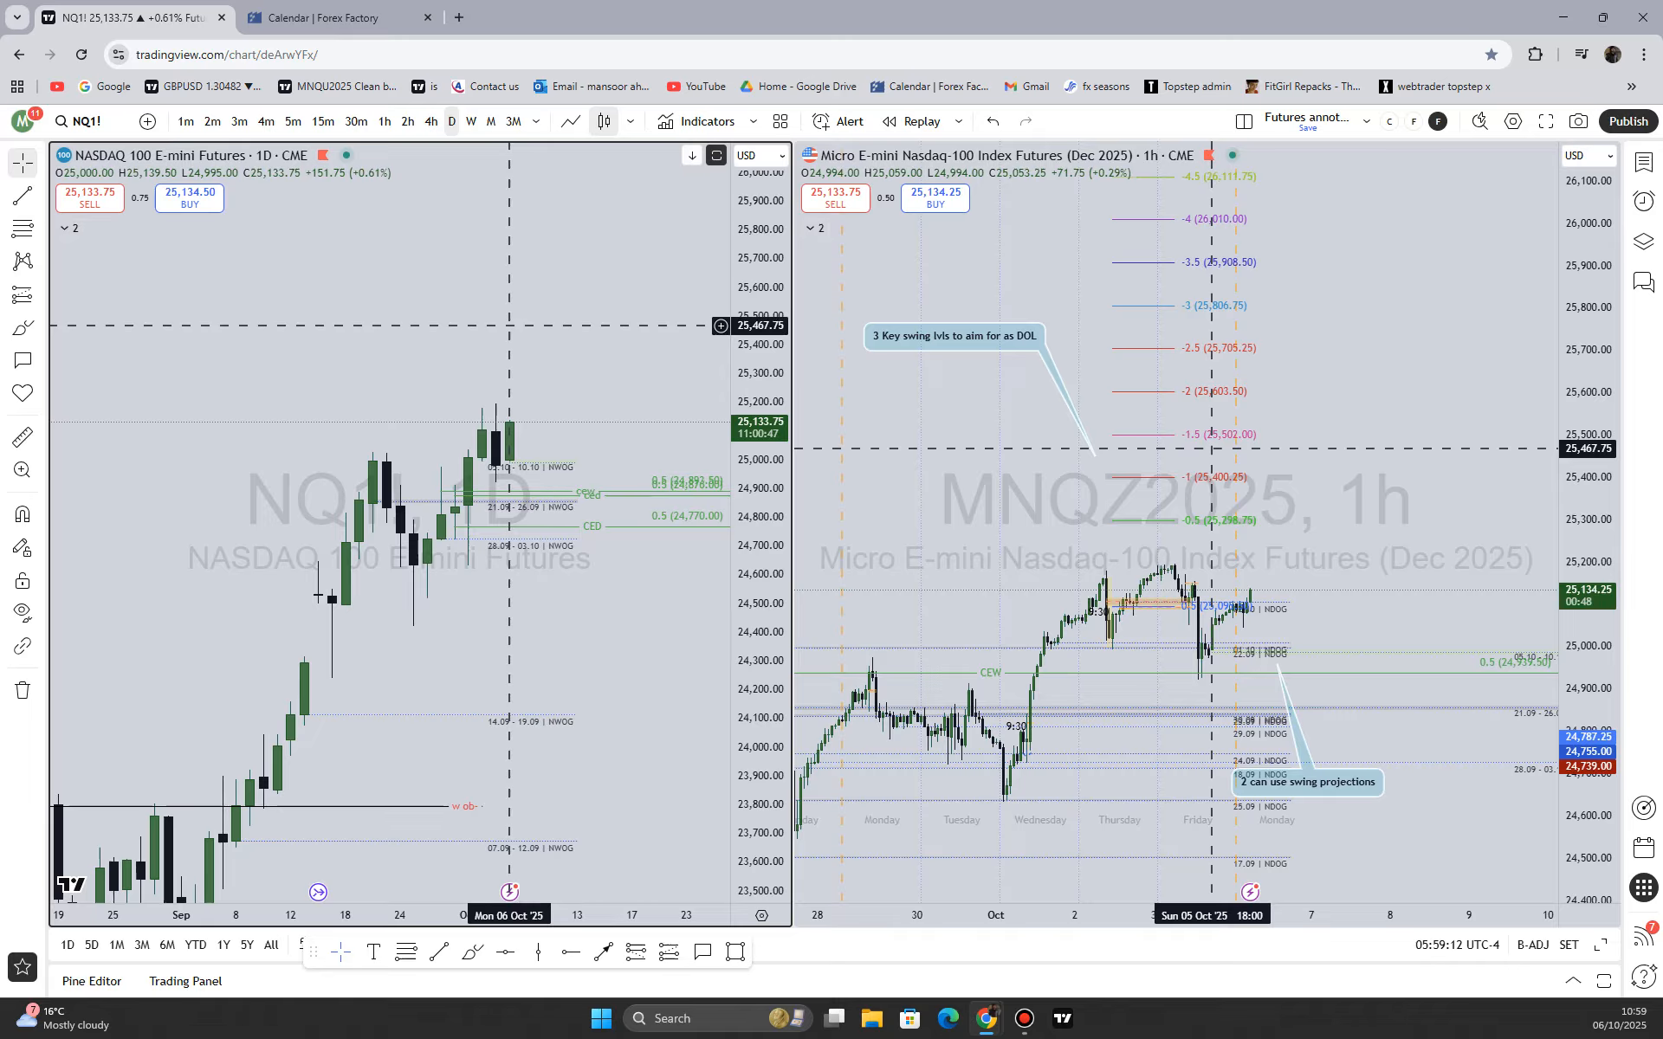